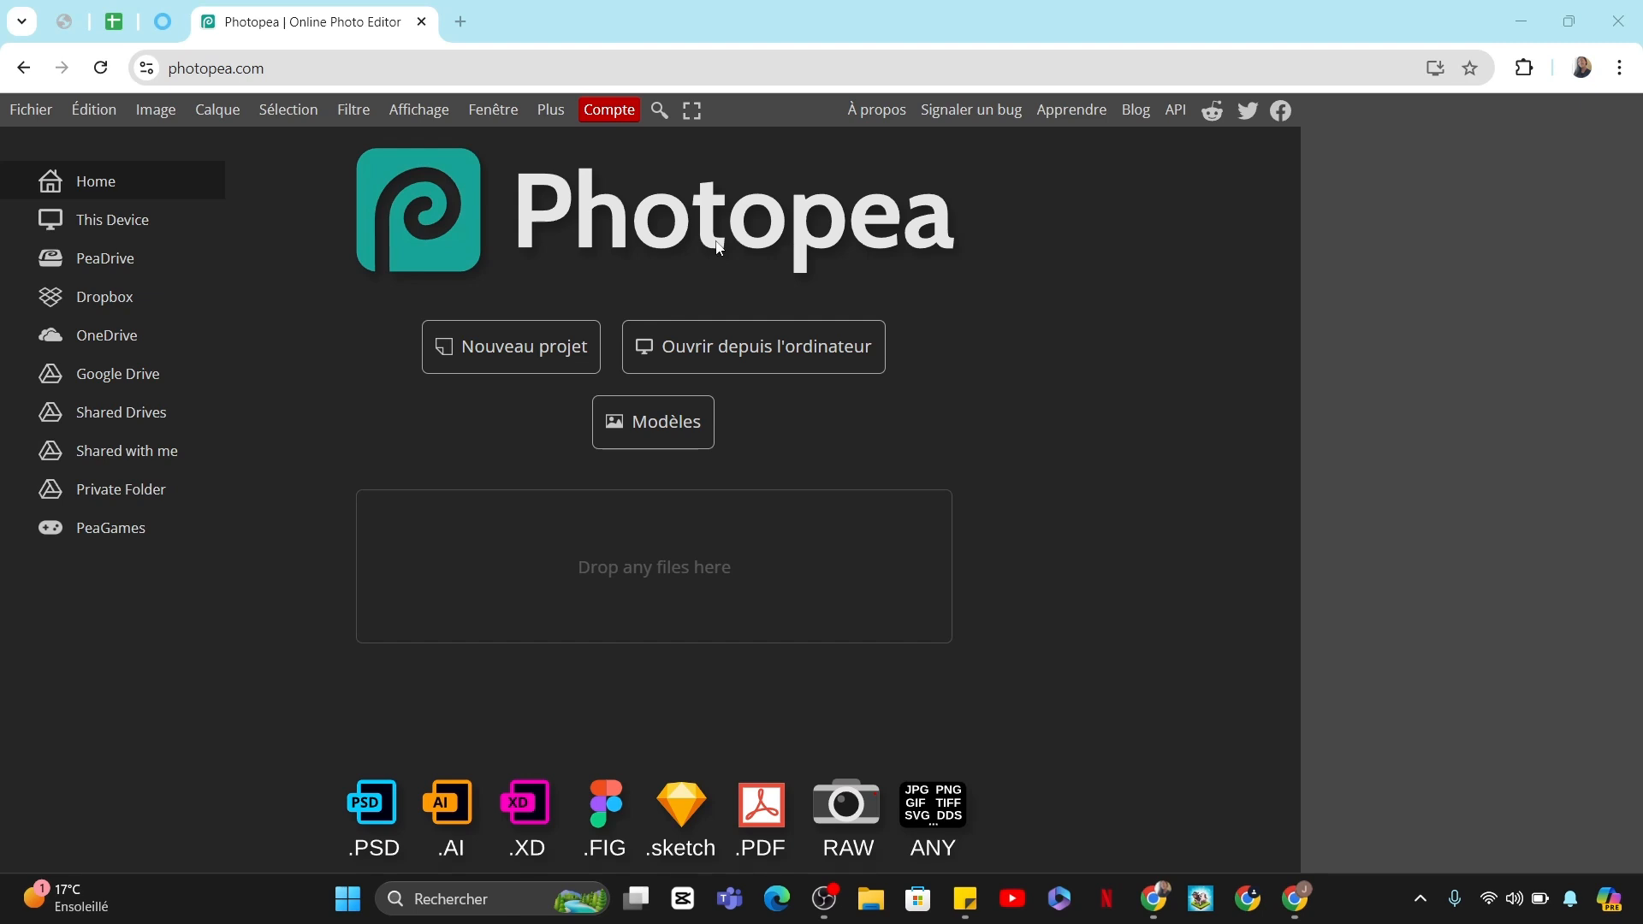
- Open the JPEG image "téléchargement" from the Téléchargements folder
{"action": "left_click", "coordinate": [220, 84]}
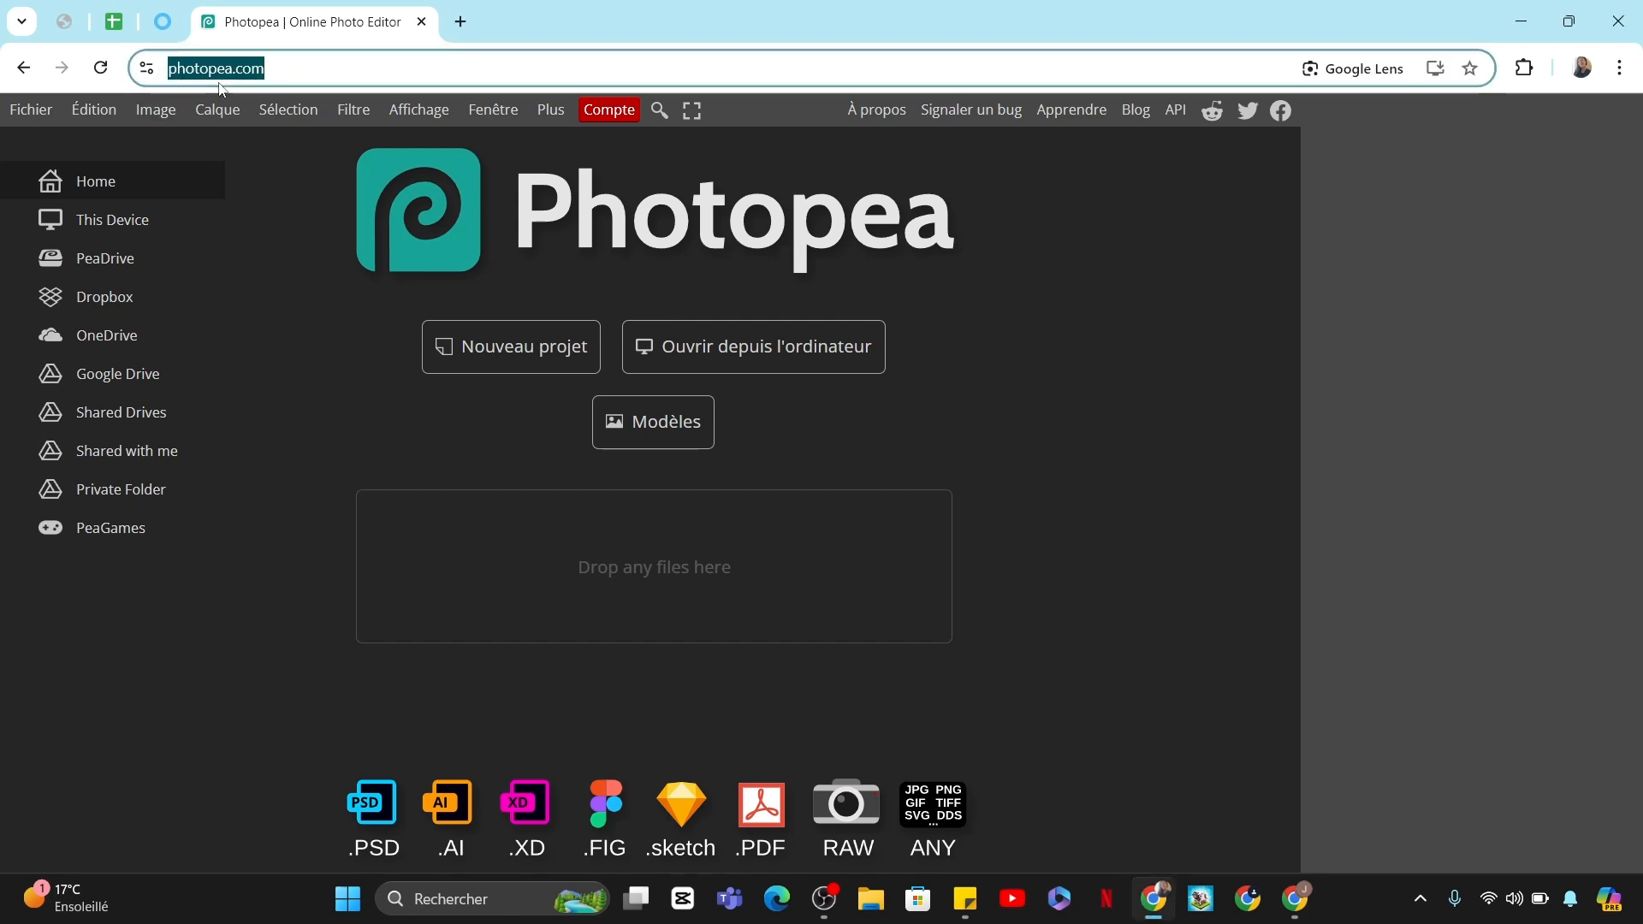
{"action": "left_click", "coordinate": [363, 482]}
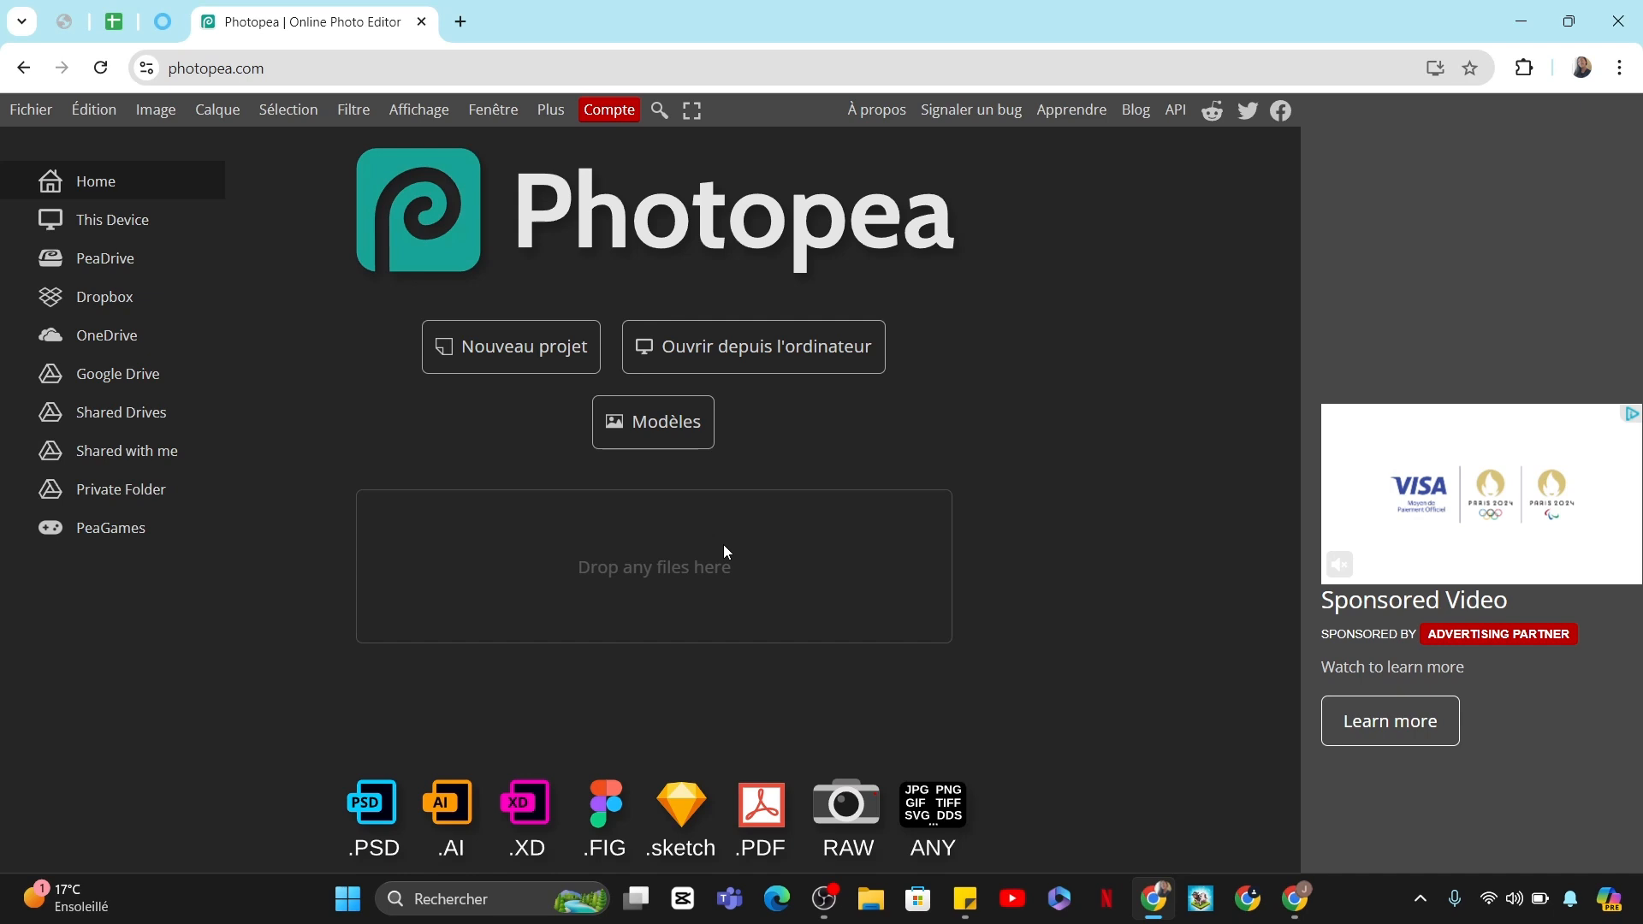
{"action": "left_click", "coordinate": [31, 110]}
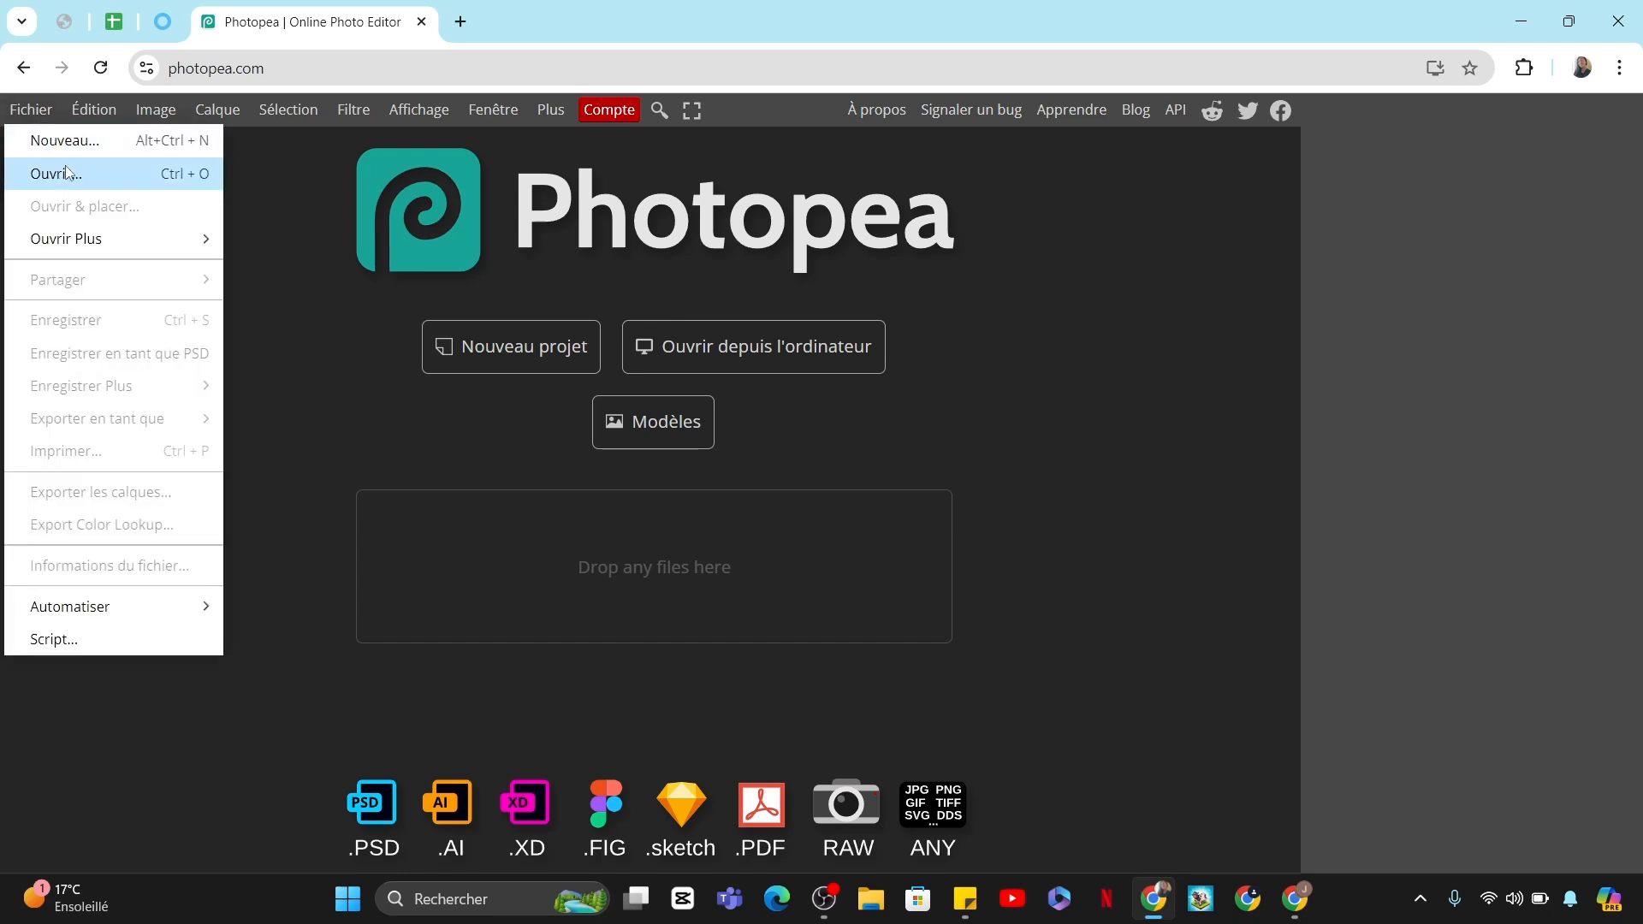
{"action": "left_click", "coordinate": [109, 180]}
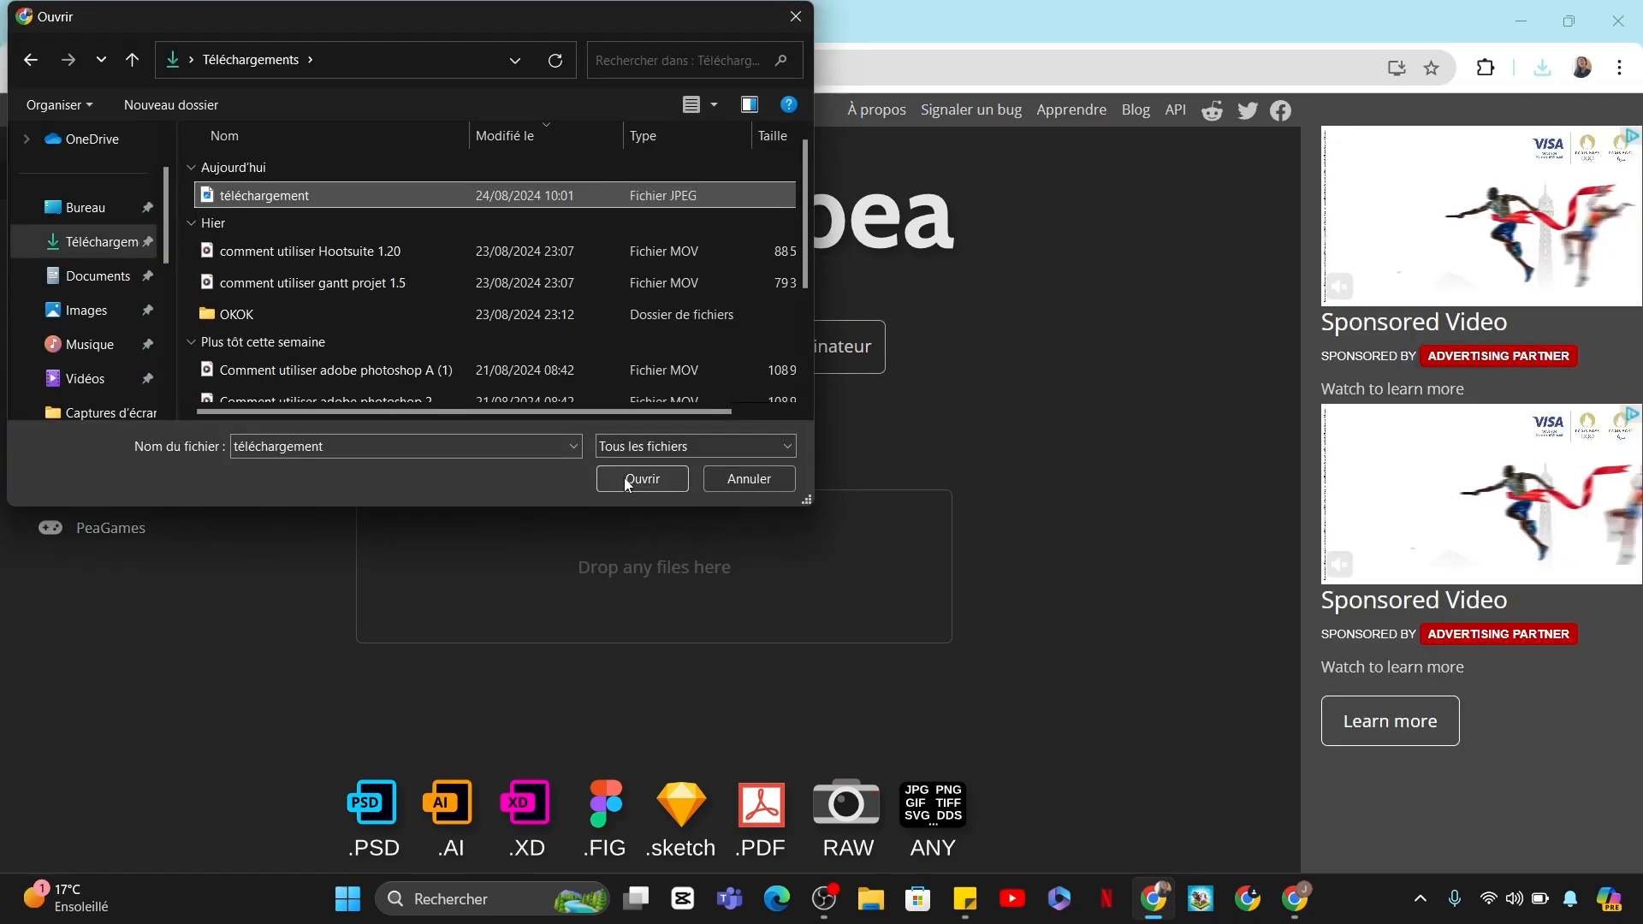
{"action": "left_click", "coordinate": [628, 480]}
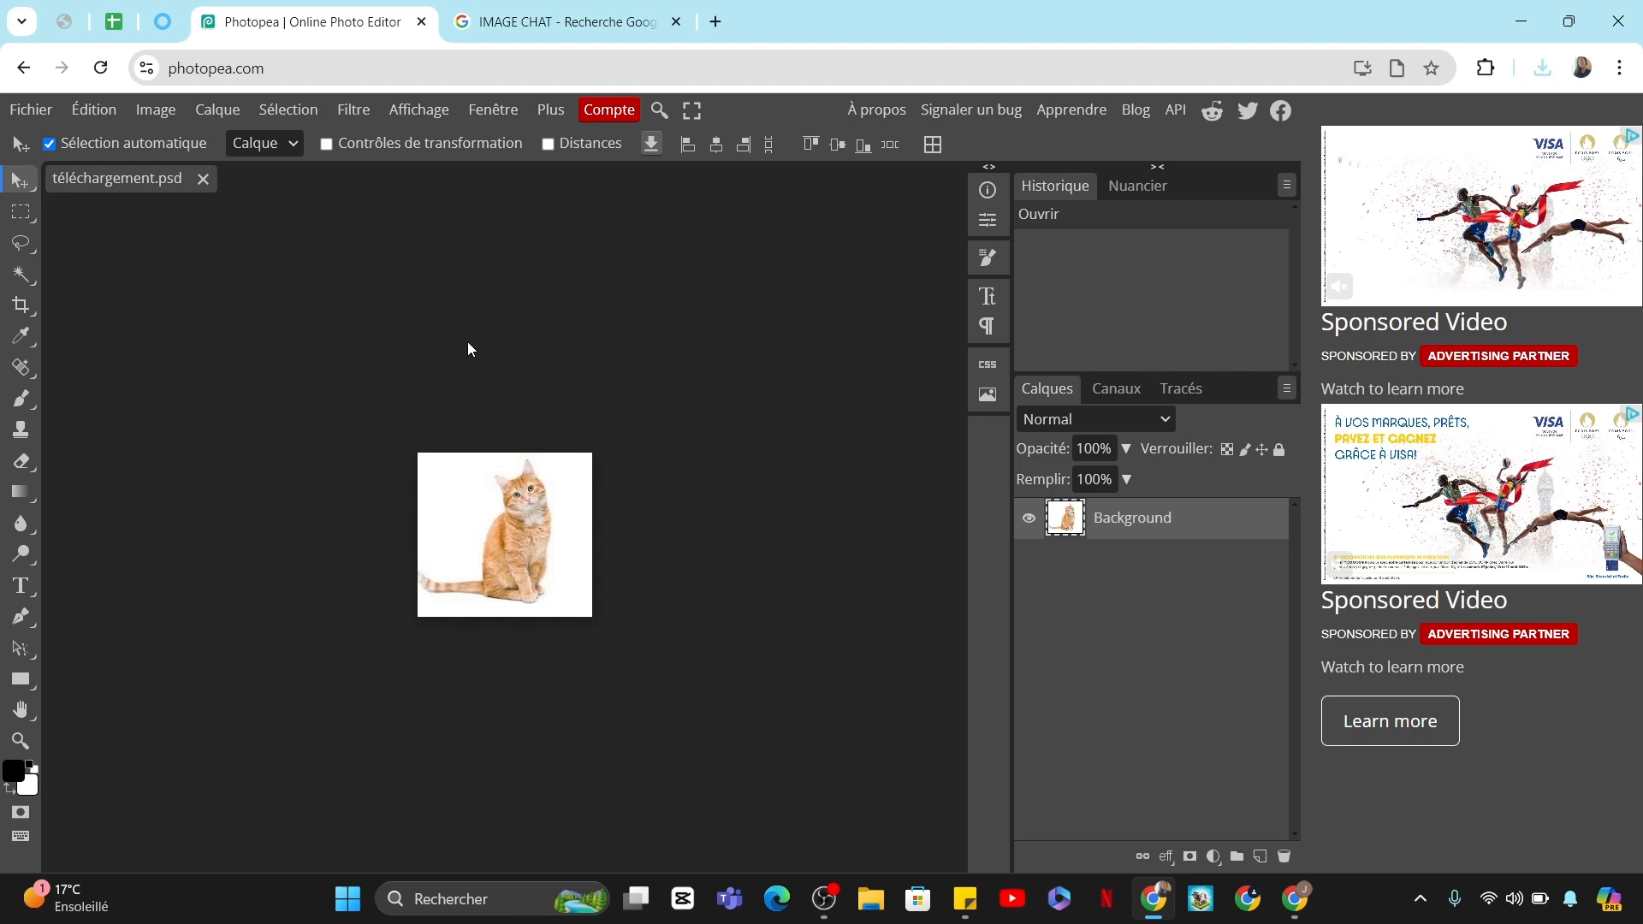
- Make a rectangular selection about 133 by 81 px and move it up over the cat's head
{"action": "left_click", "coordinate": [21, 212]}
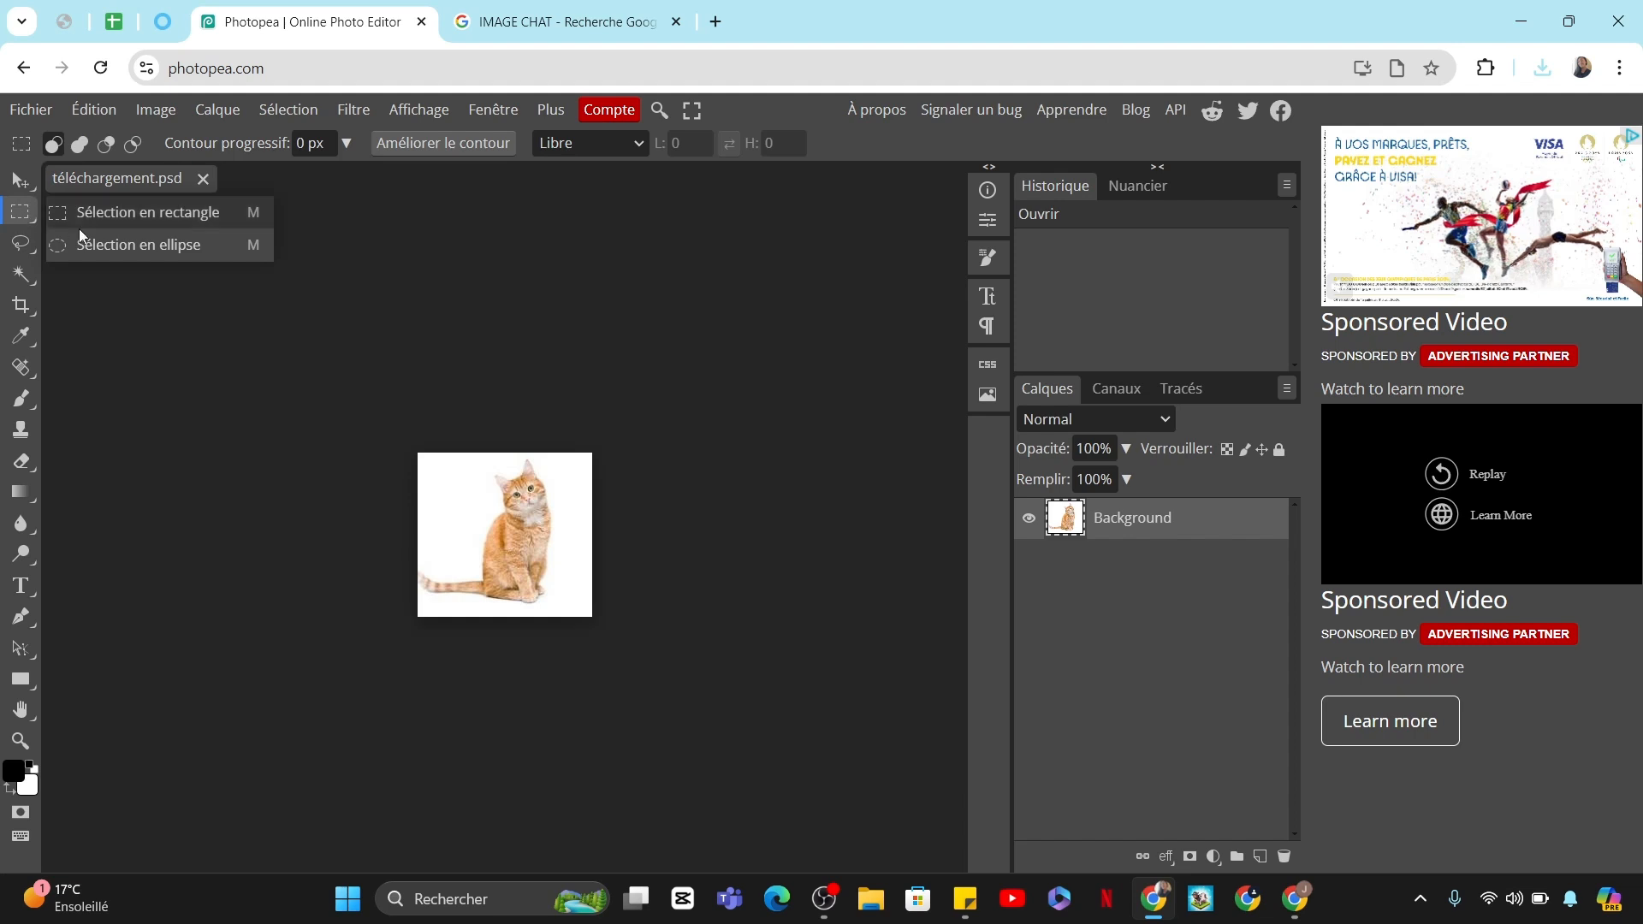
{"action": "left_click", "coordinate": [171, 245]}
{"action": "left_click_drag", "start_coordinate": [486, 454], "coordinate": [570, 561]}
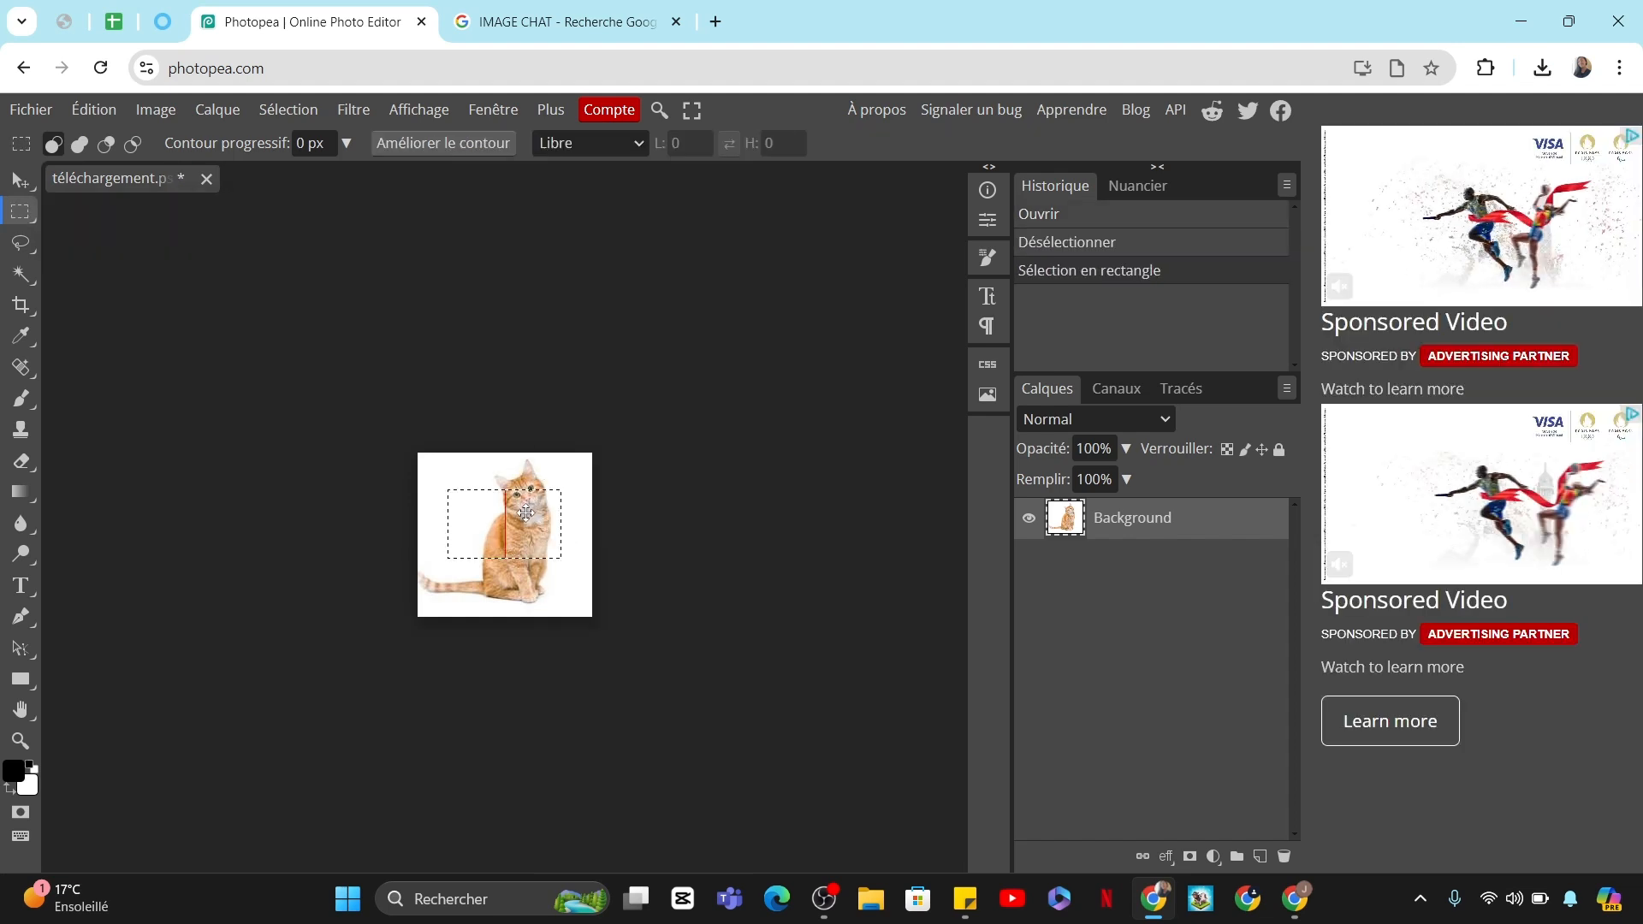
{"action": "left_click_drag", "start_coordinate": [530, 513], "coordinate": [546, 484]}
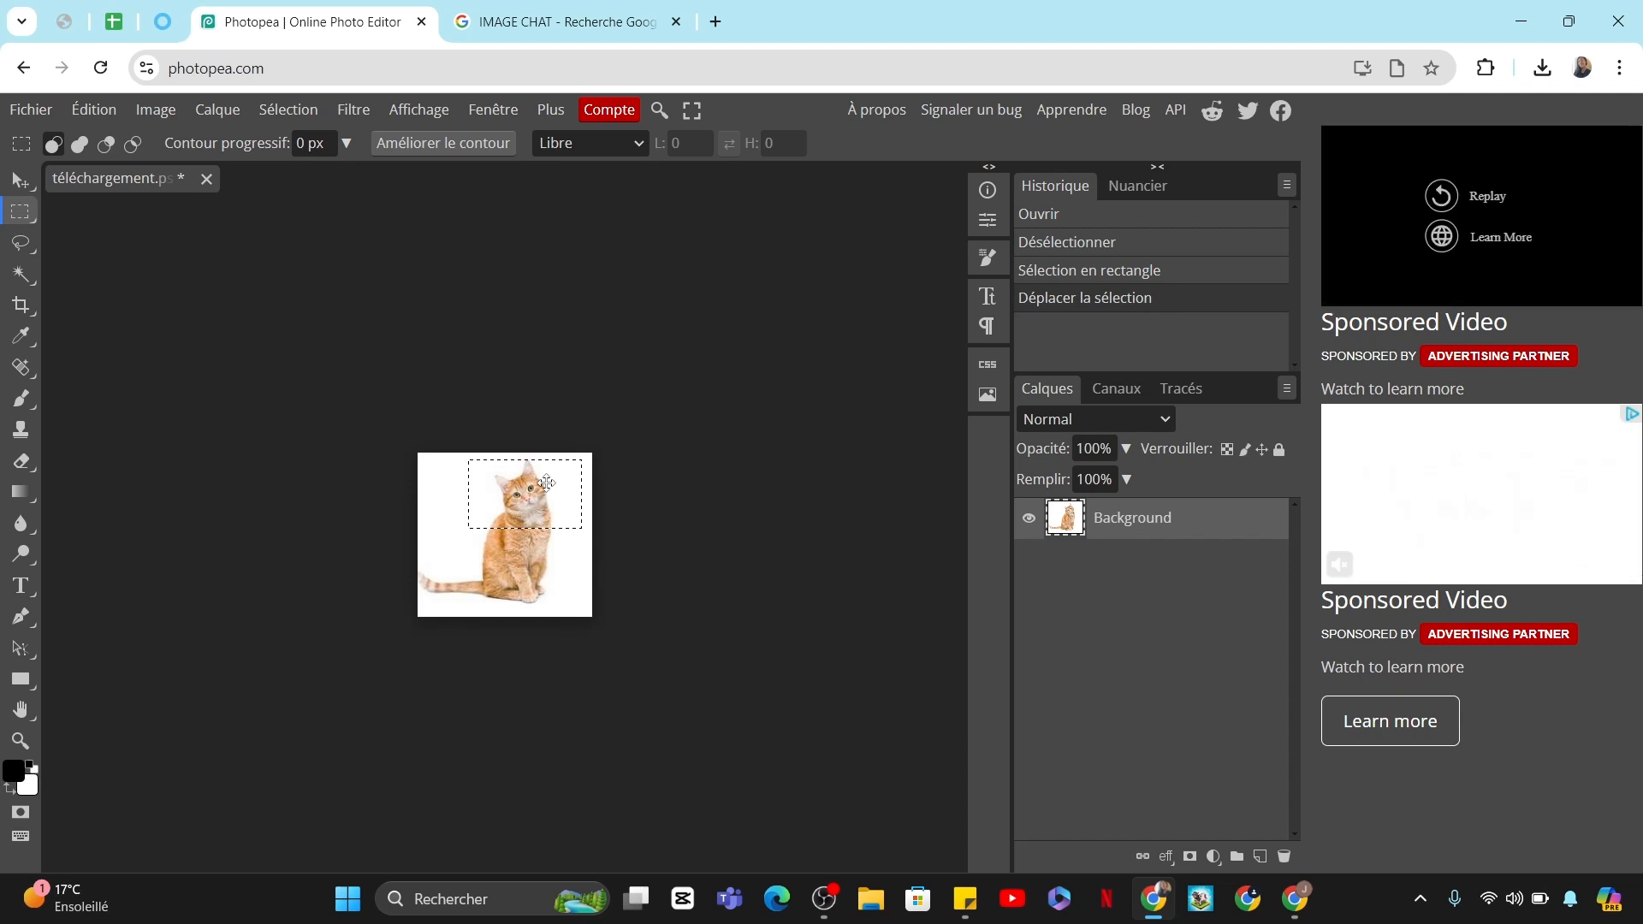
- Try the Brush tool on the image and add the text HELLO across the cat's head
{"action": "left_click", "coordinate": [25, 403]}
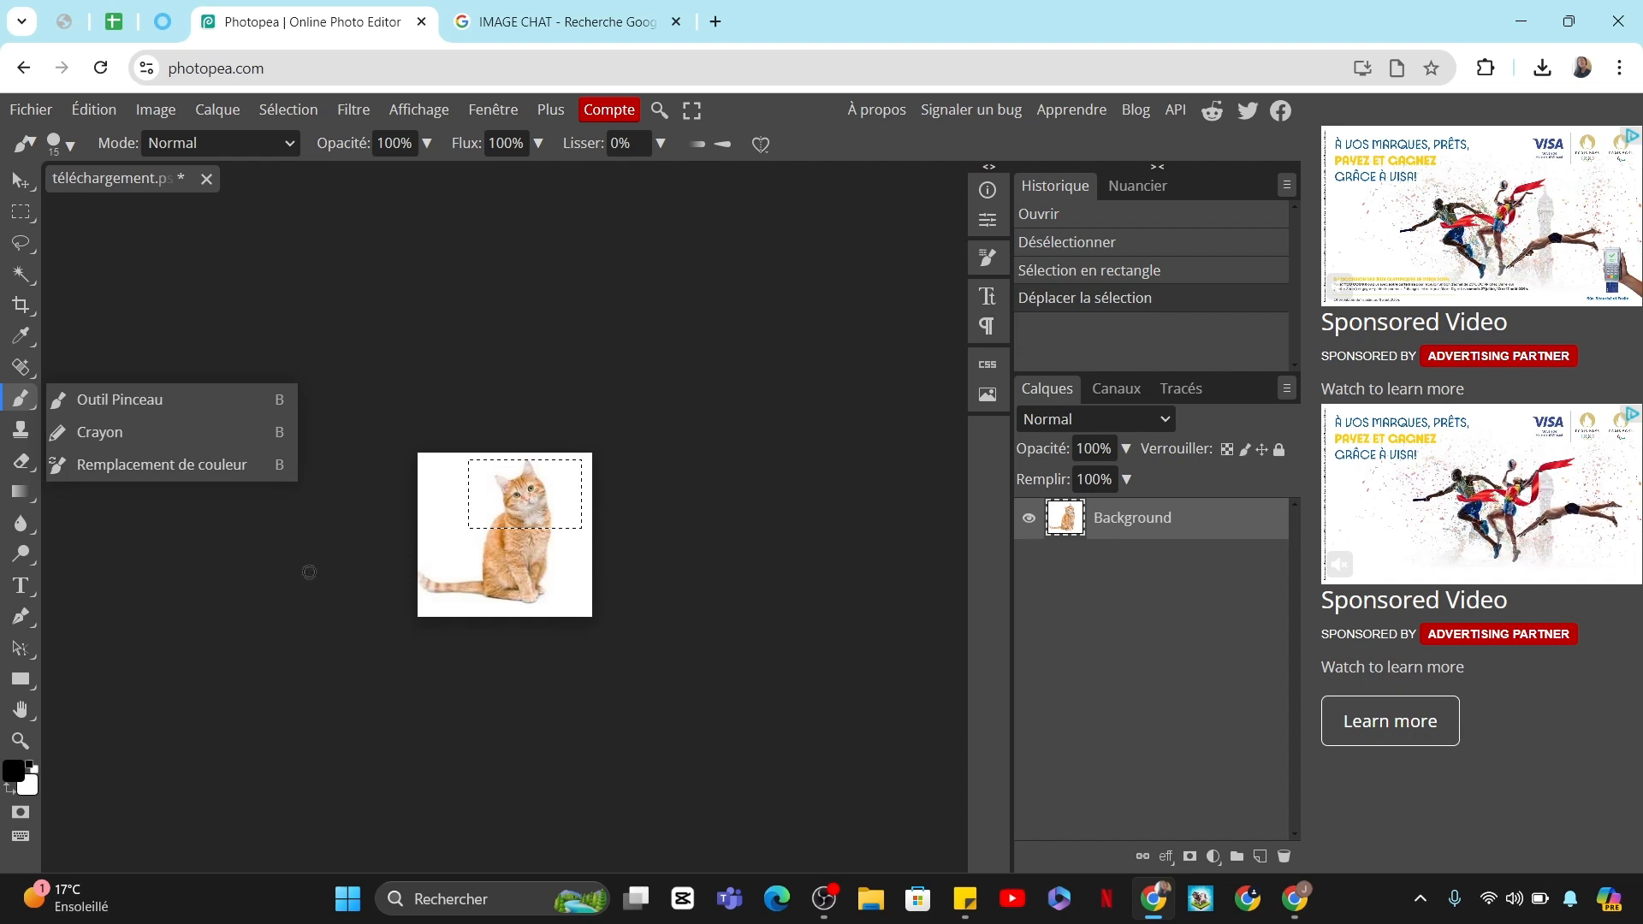
{"action": "left_click", "coordinate": [77, 400]}
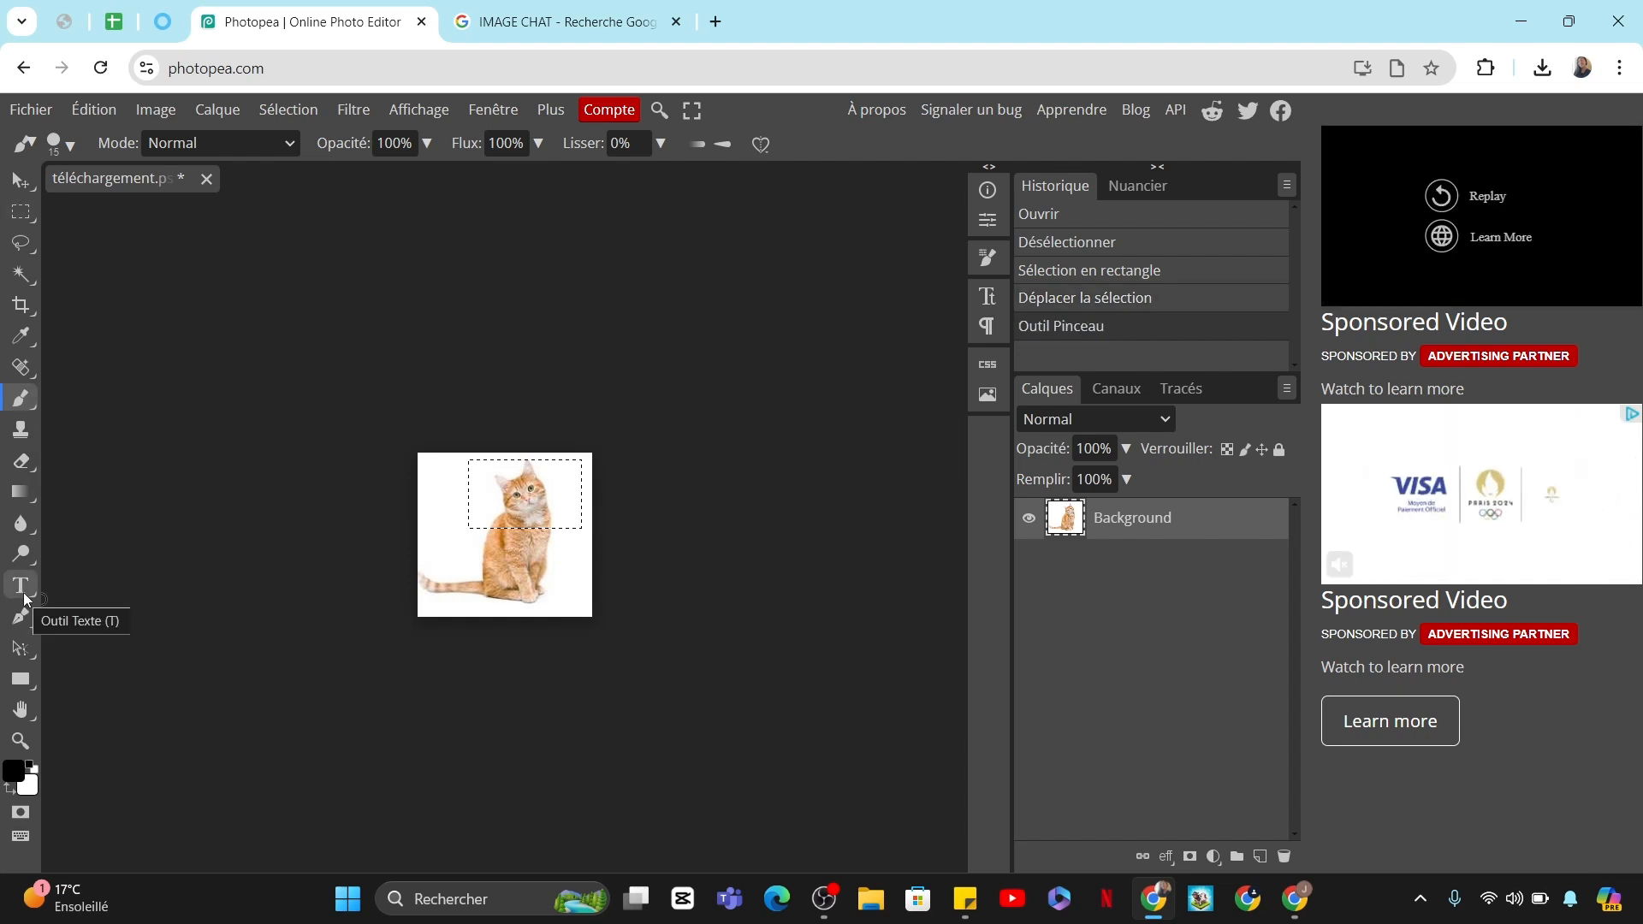
{"action": "left_click", "coordinate": [24, 595]}
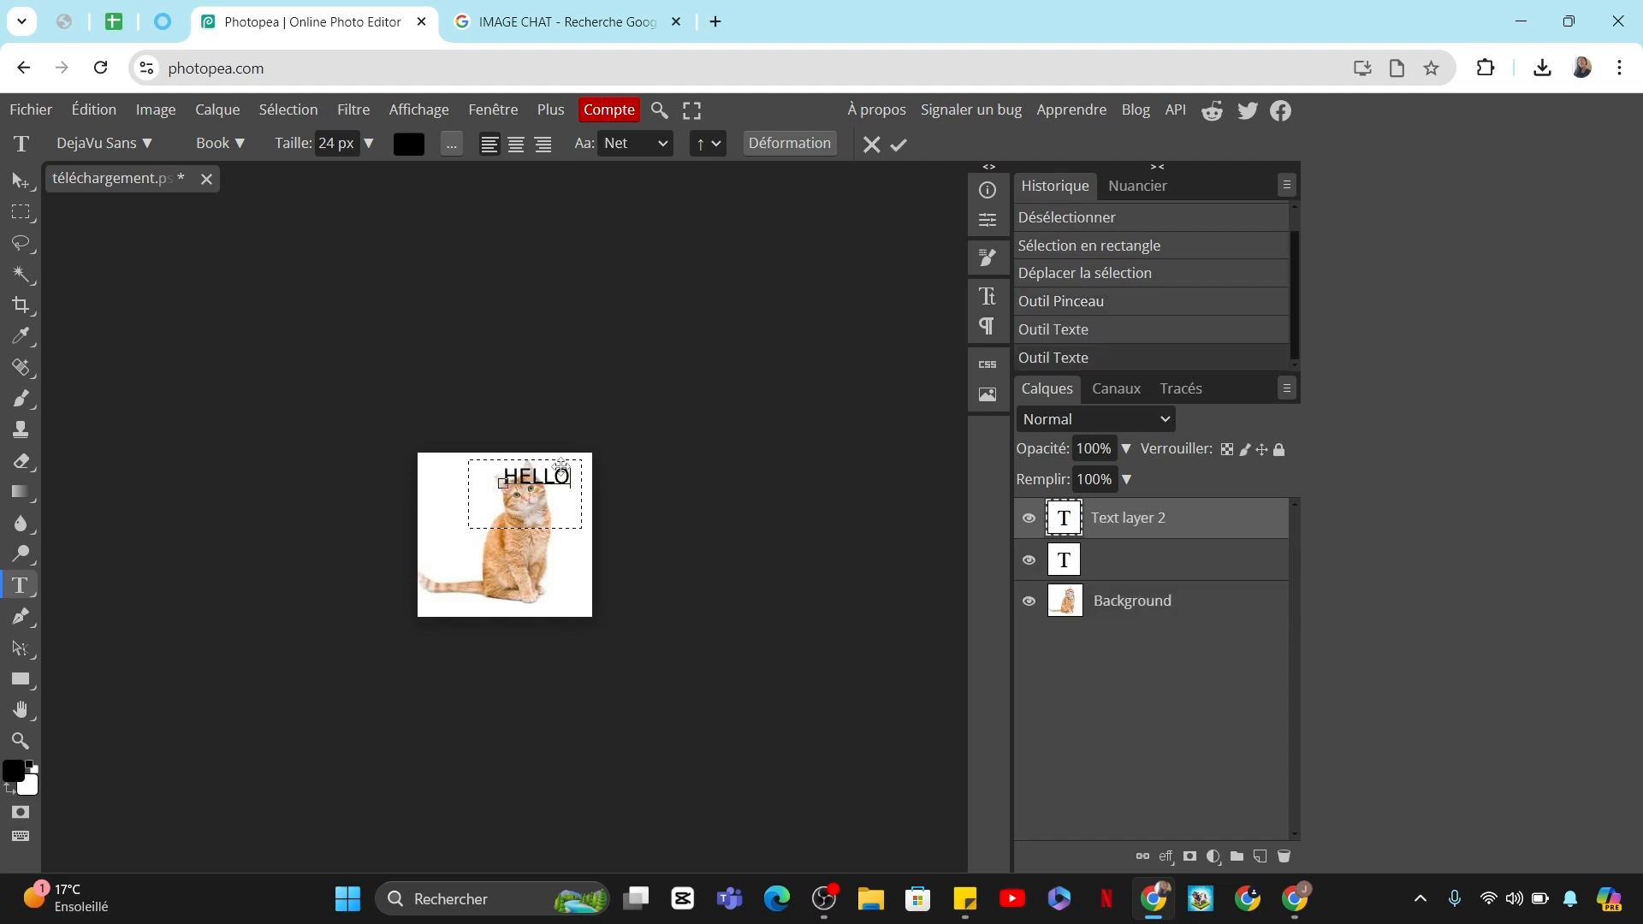
- Look through the text layer's blend modes, the colour channels and the character settings
{"action": "left_click", "coordinate": [1069, 420]}
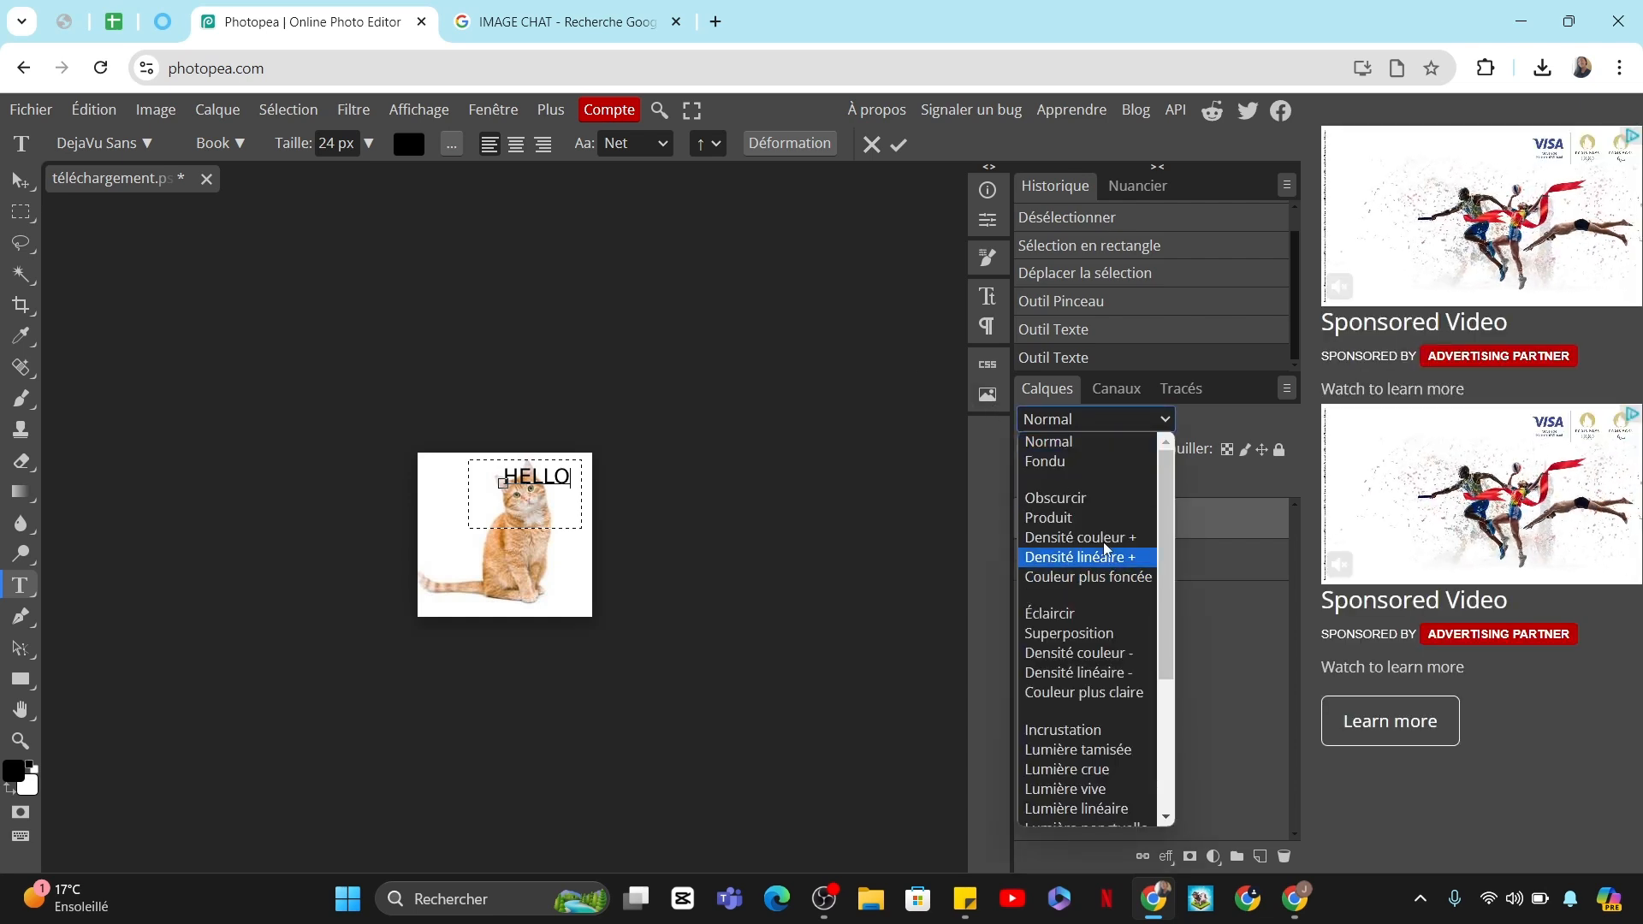
{"action": "left_click", "coordinate": [1069, 394]}
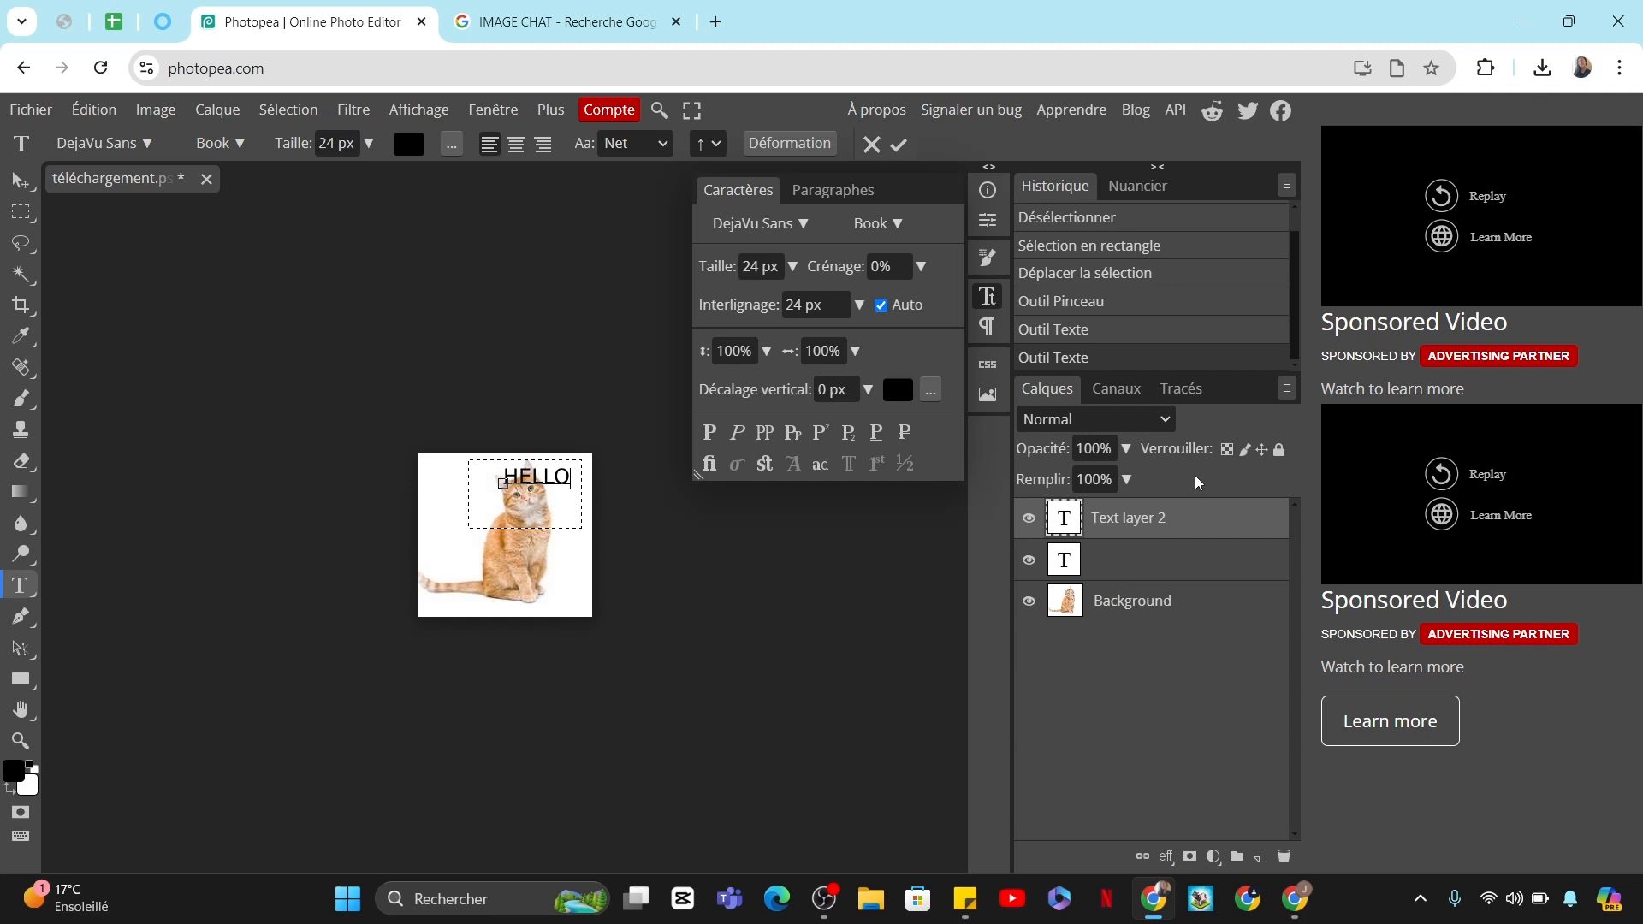
{"action": "left_click", "coordinate": [987, 363]}
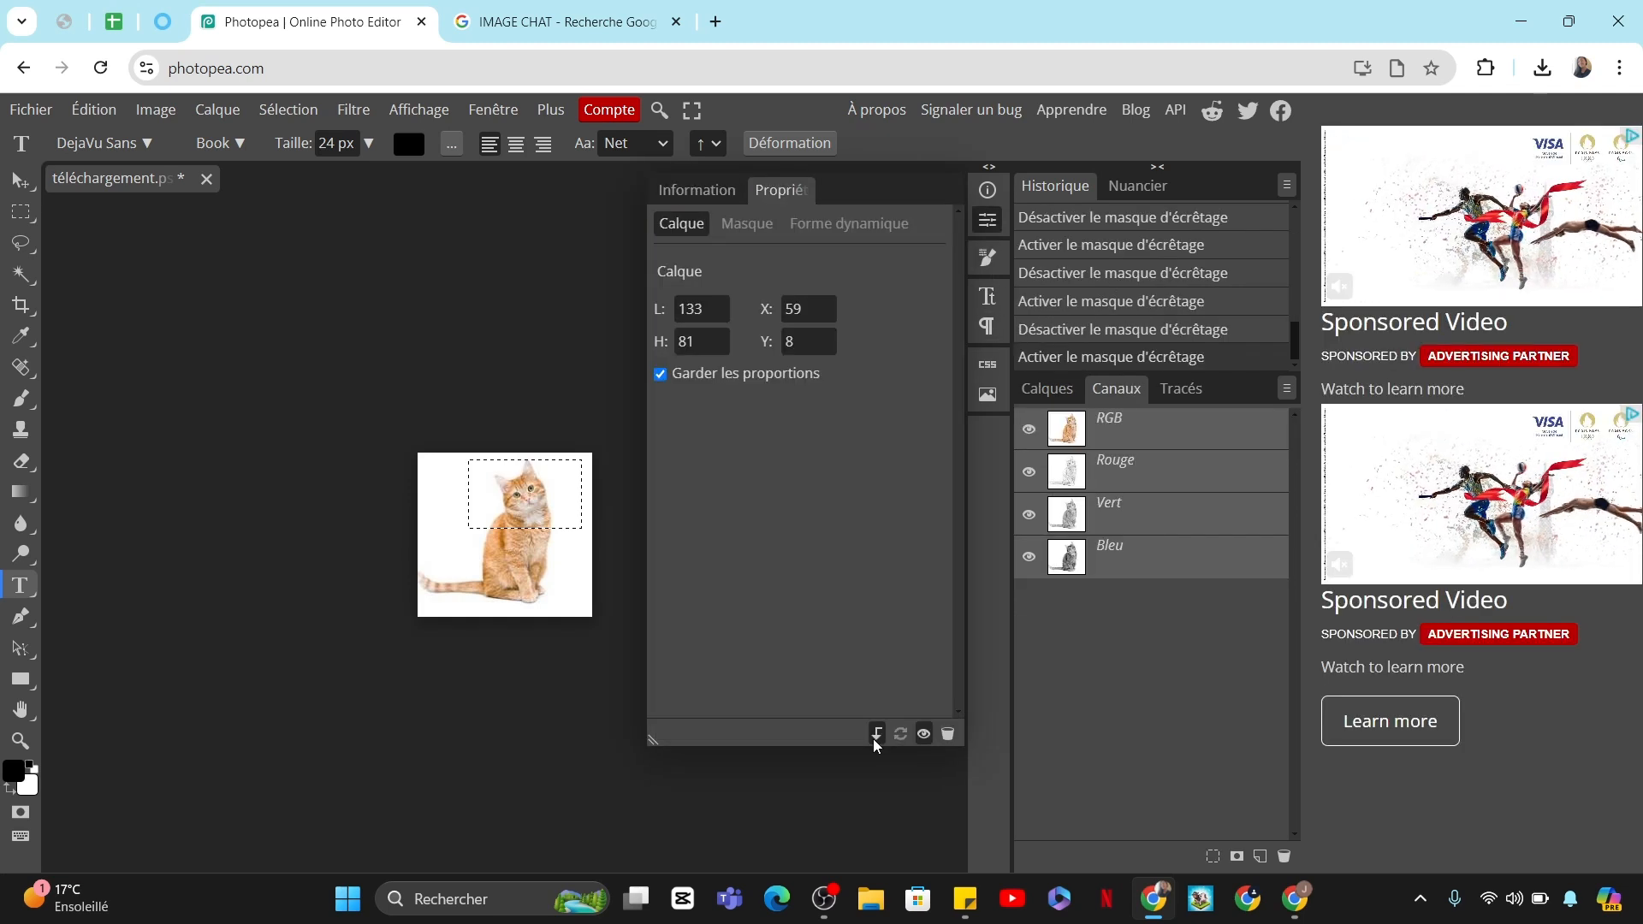
- Toggle the clipping mask of the topmost text layer several times, leaving it enabled
{"action": "left_click", "coordinate": [874, 736]}
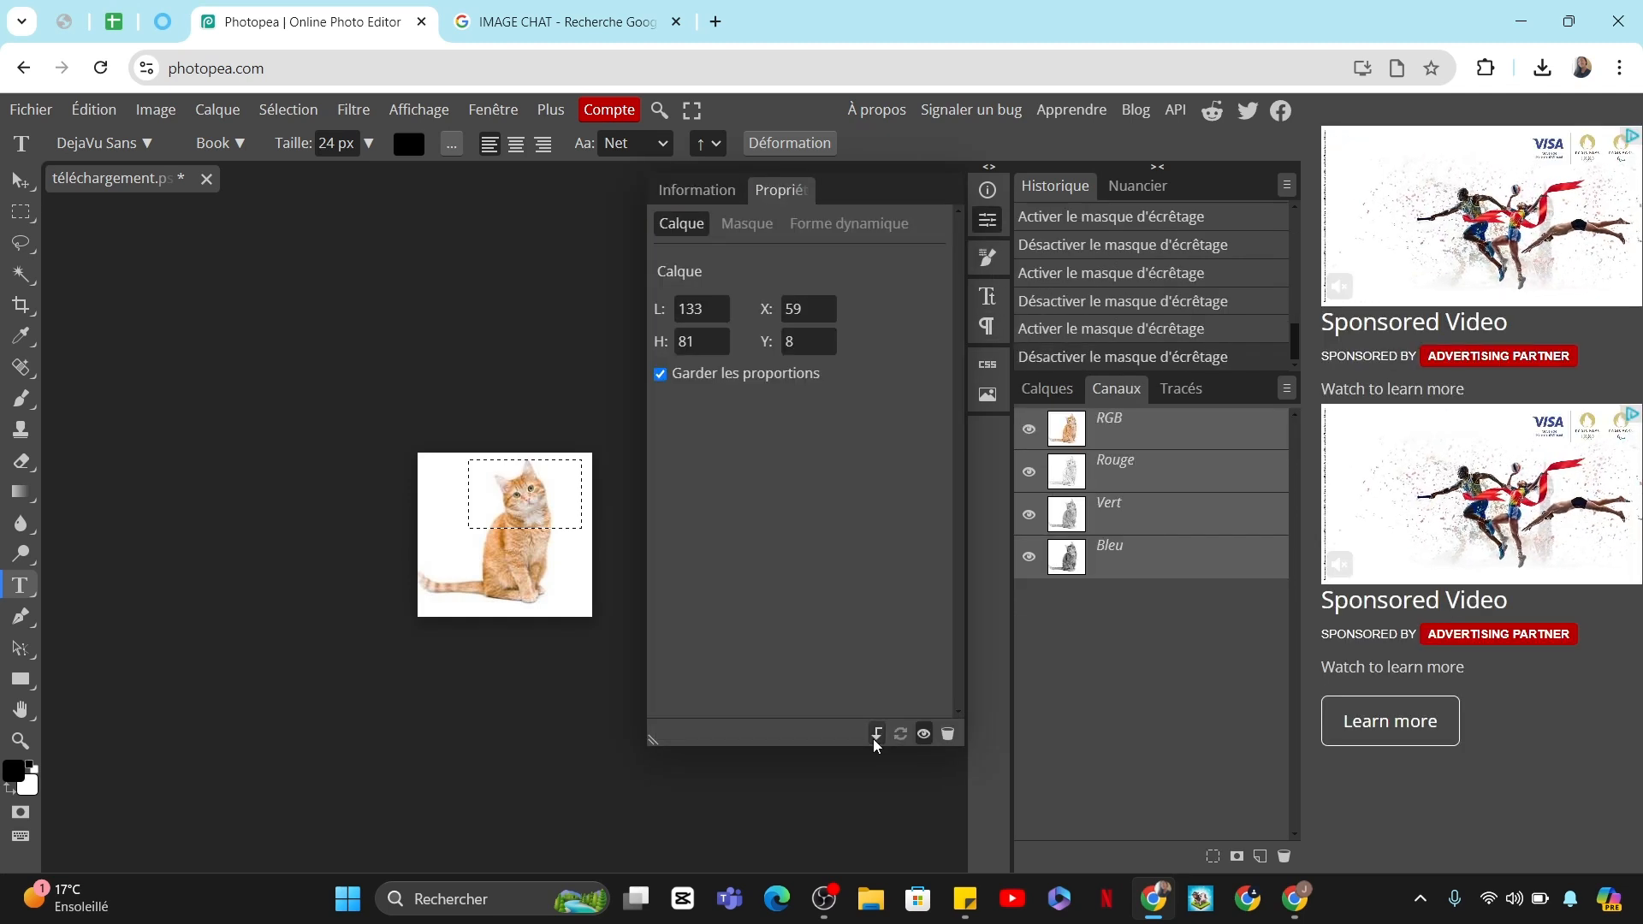
{"action": "left_click", "coordinate": [874, 736]}
{"action": "left_click", "coordinate": [874, 738]}
{"action": "left_click", "coordinate": [874, 737]}
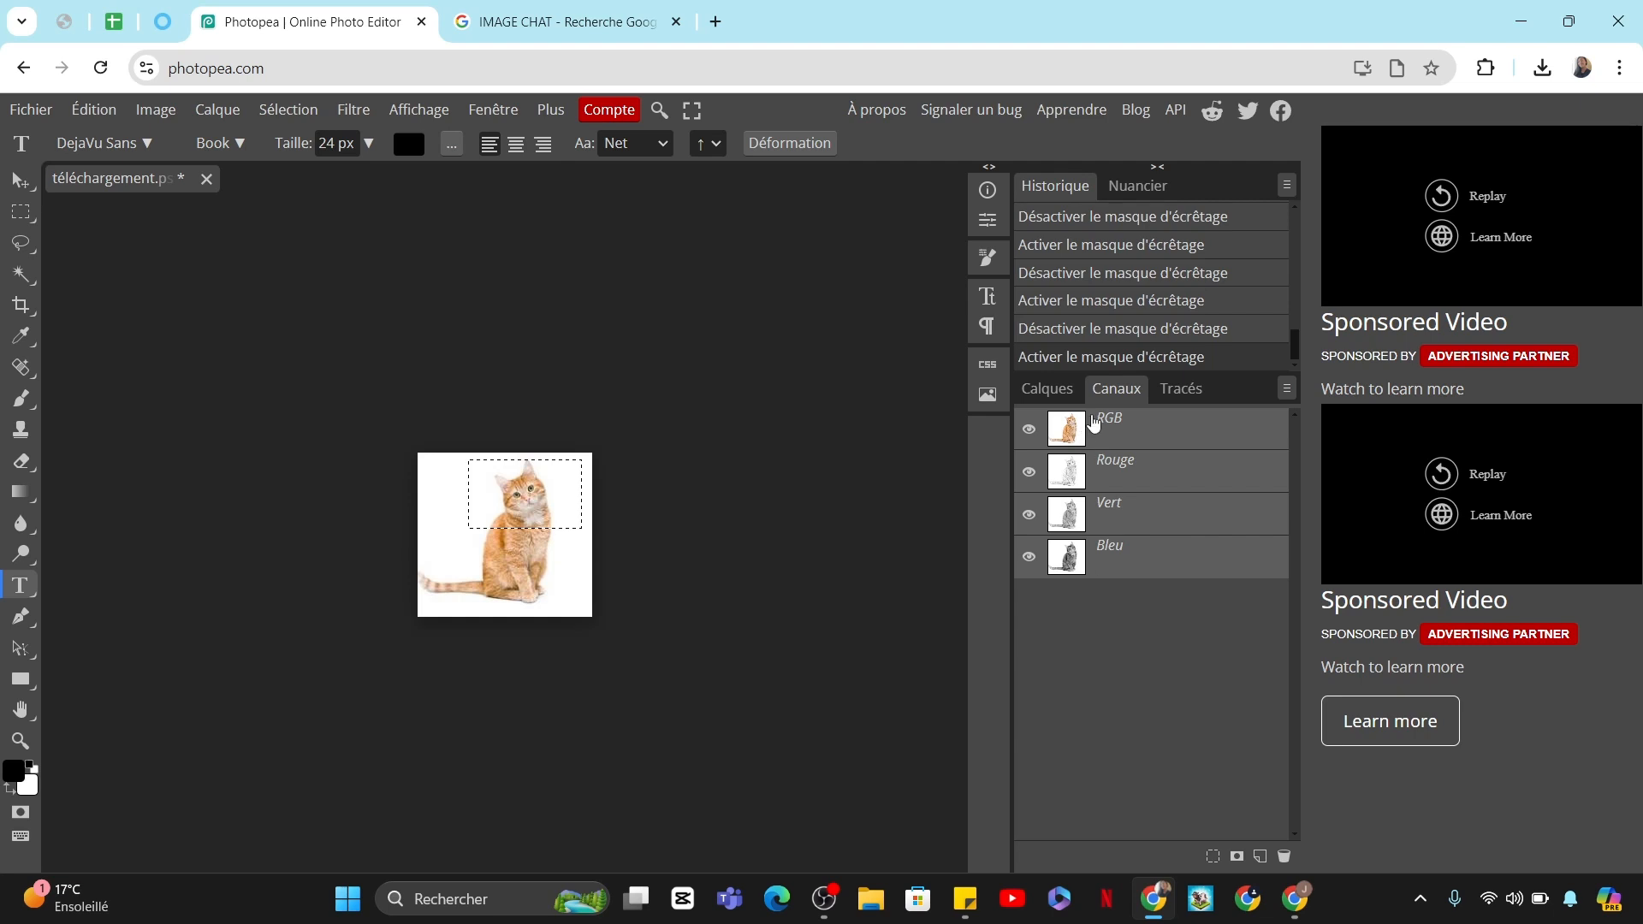
- Select the Background layer and insert an empty text layer directly above it, starting below the canvas
{"action": "left_click", "coordinate": [1051, 391]}
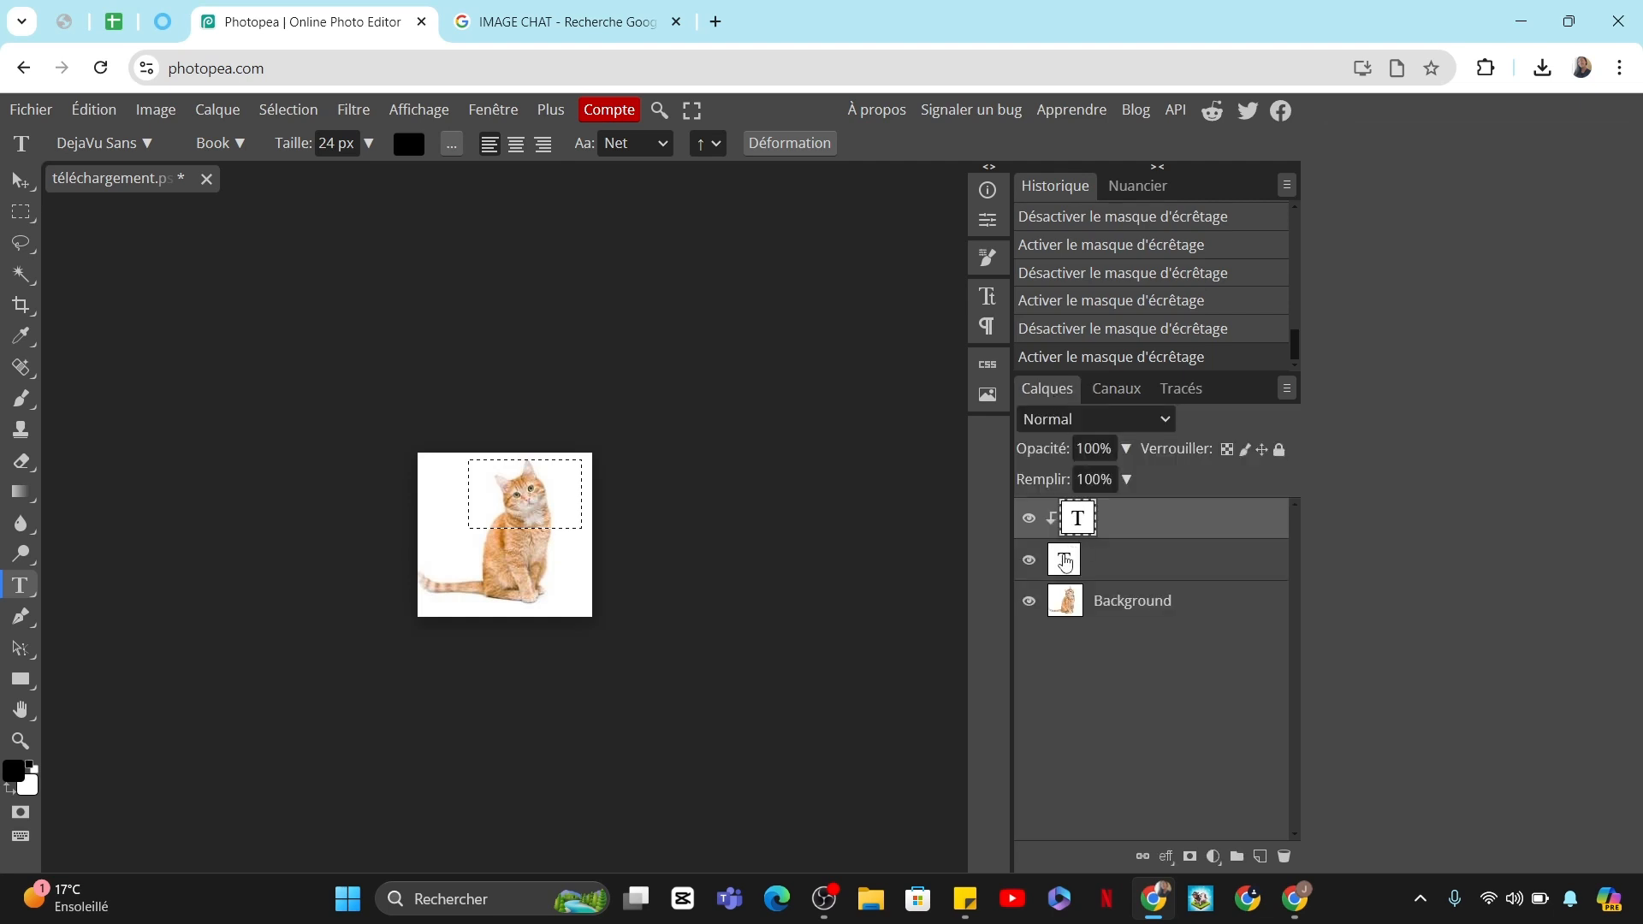
{"action": "left_click", "coordinate": [1124, 604]}
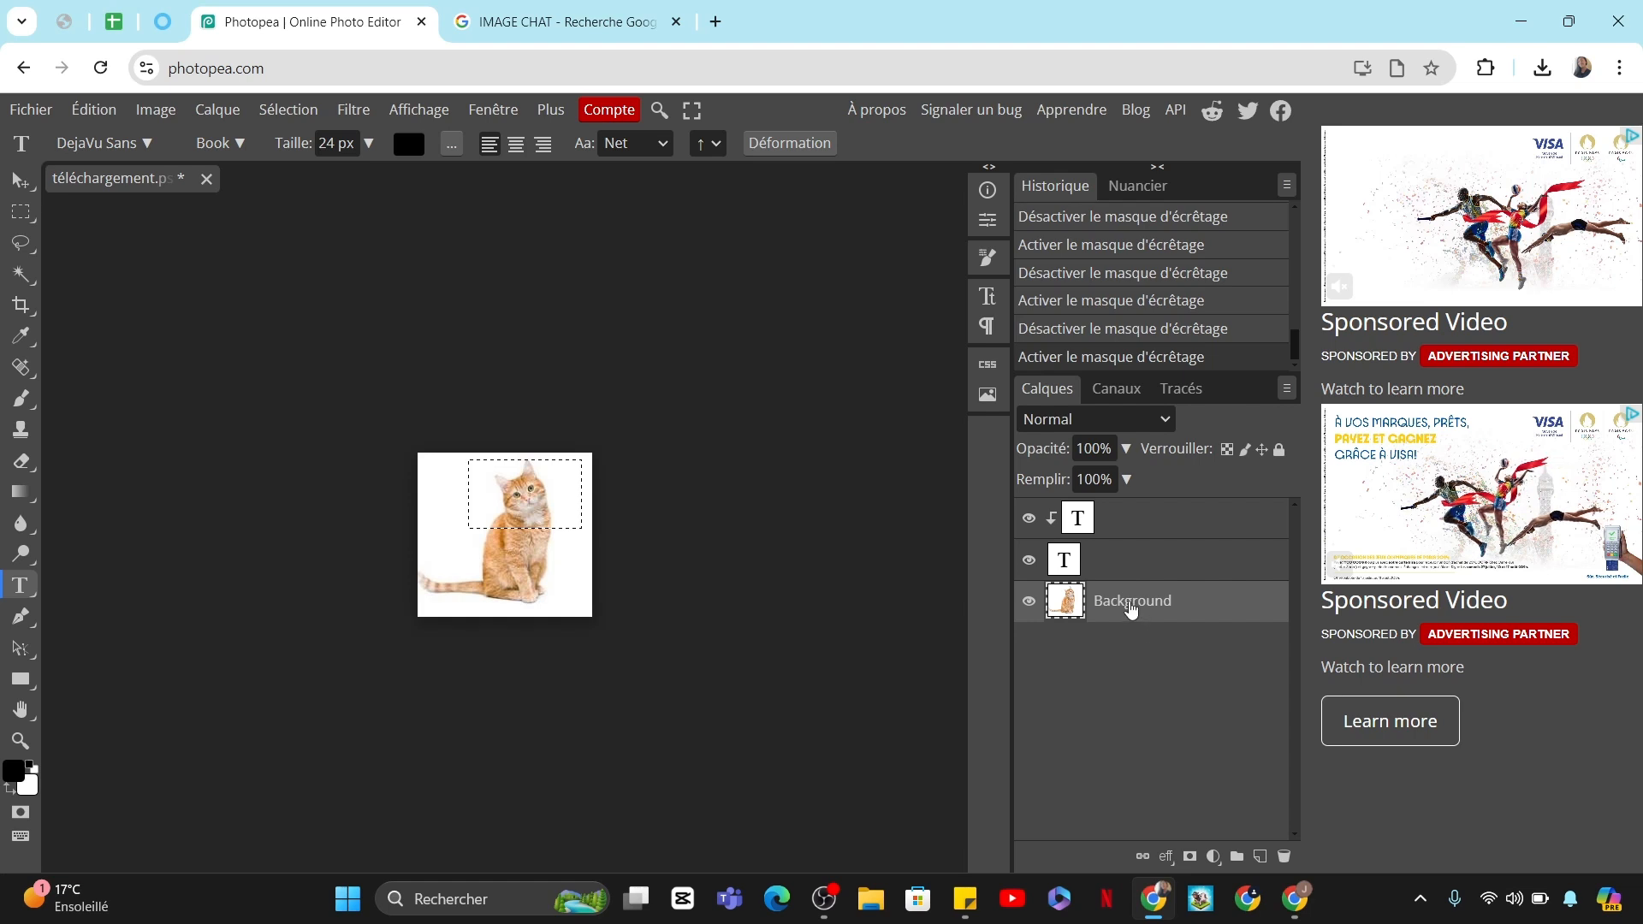
{"action": "left_click", "coordinate": [552, 861]}
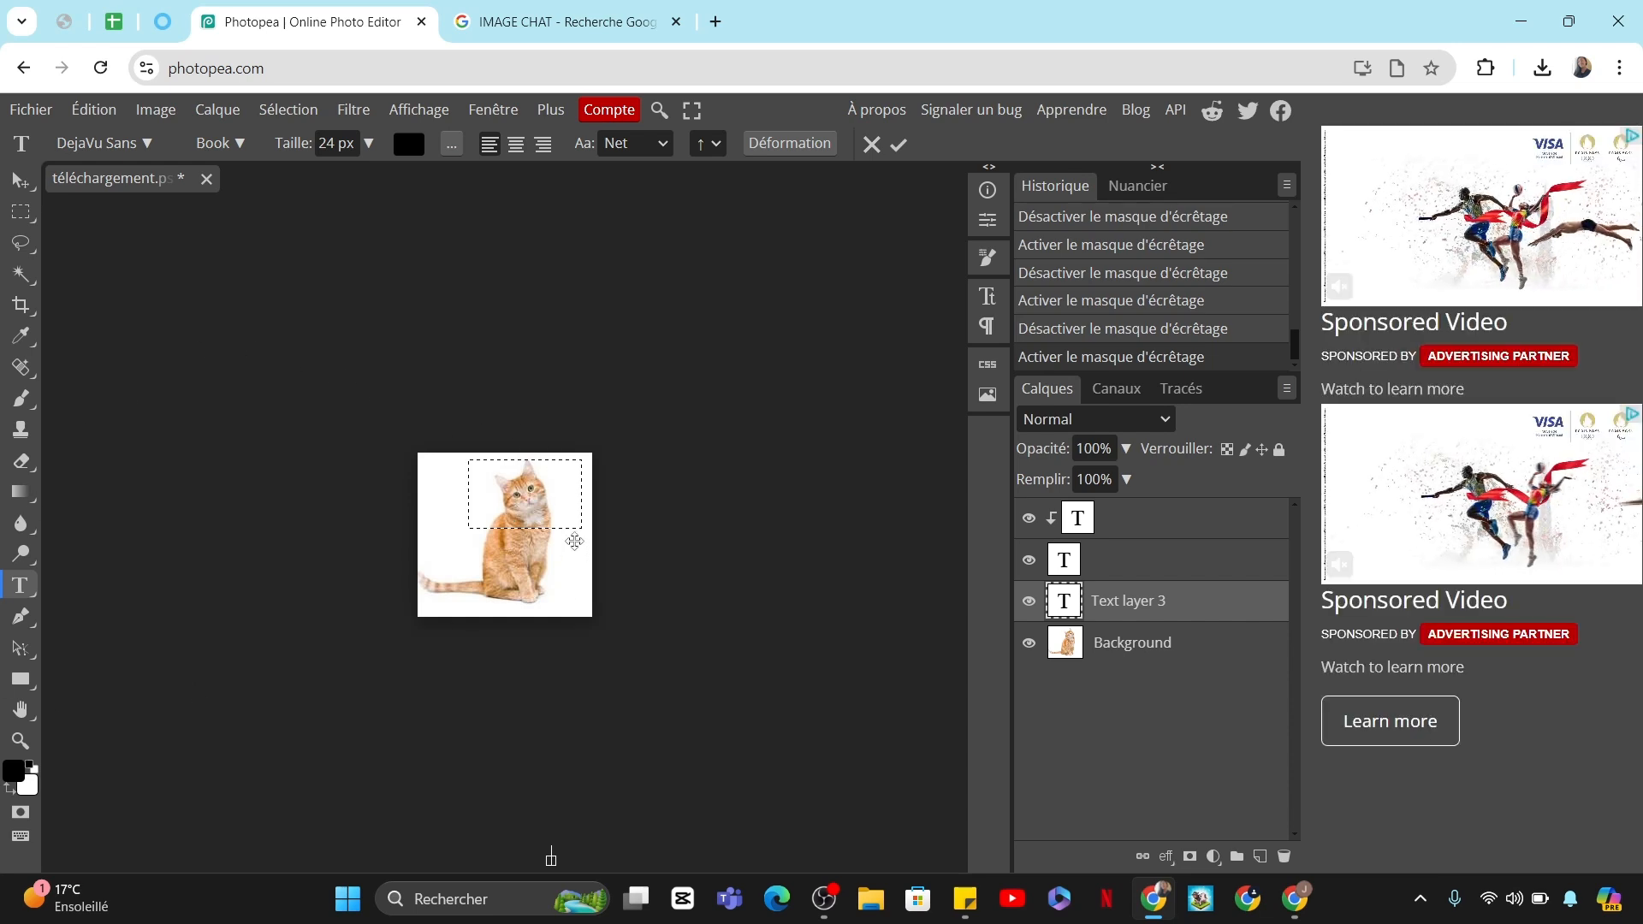
{"action": "left_click_drag", "start_coordinate": [589, 584], "coordinate": [591, 589]}
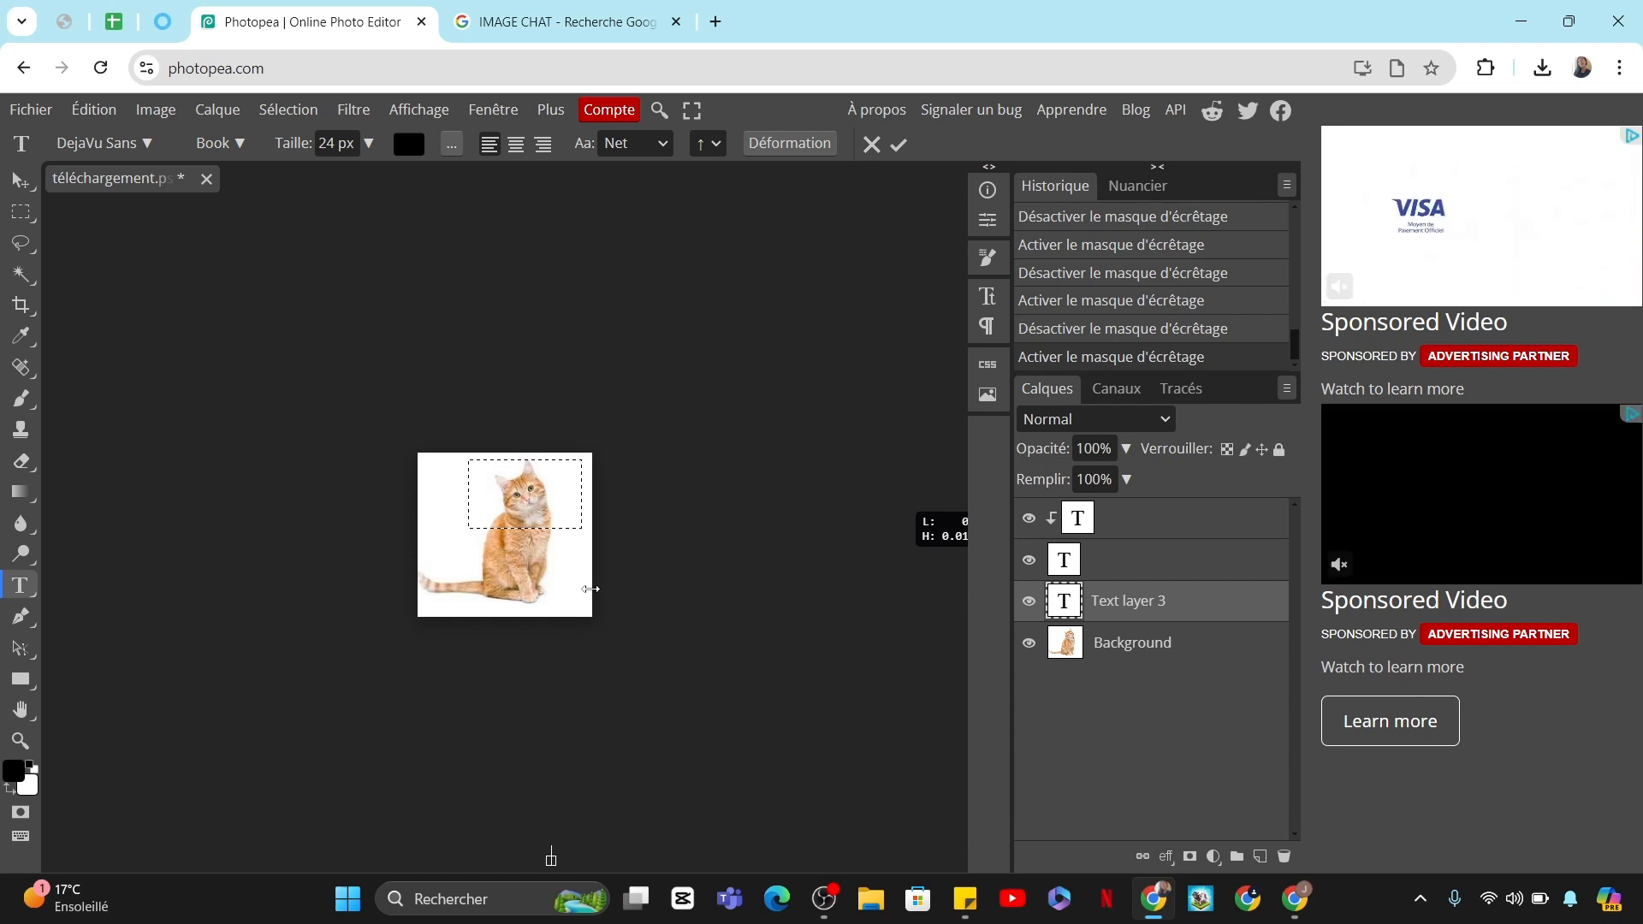
- Rasterize the text layer directly above Background and paint on it with the Brush tool
{"action": "key", "text": "b"}
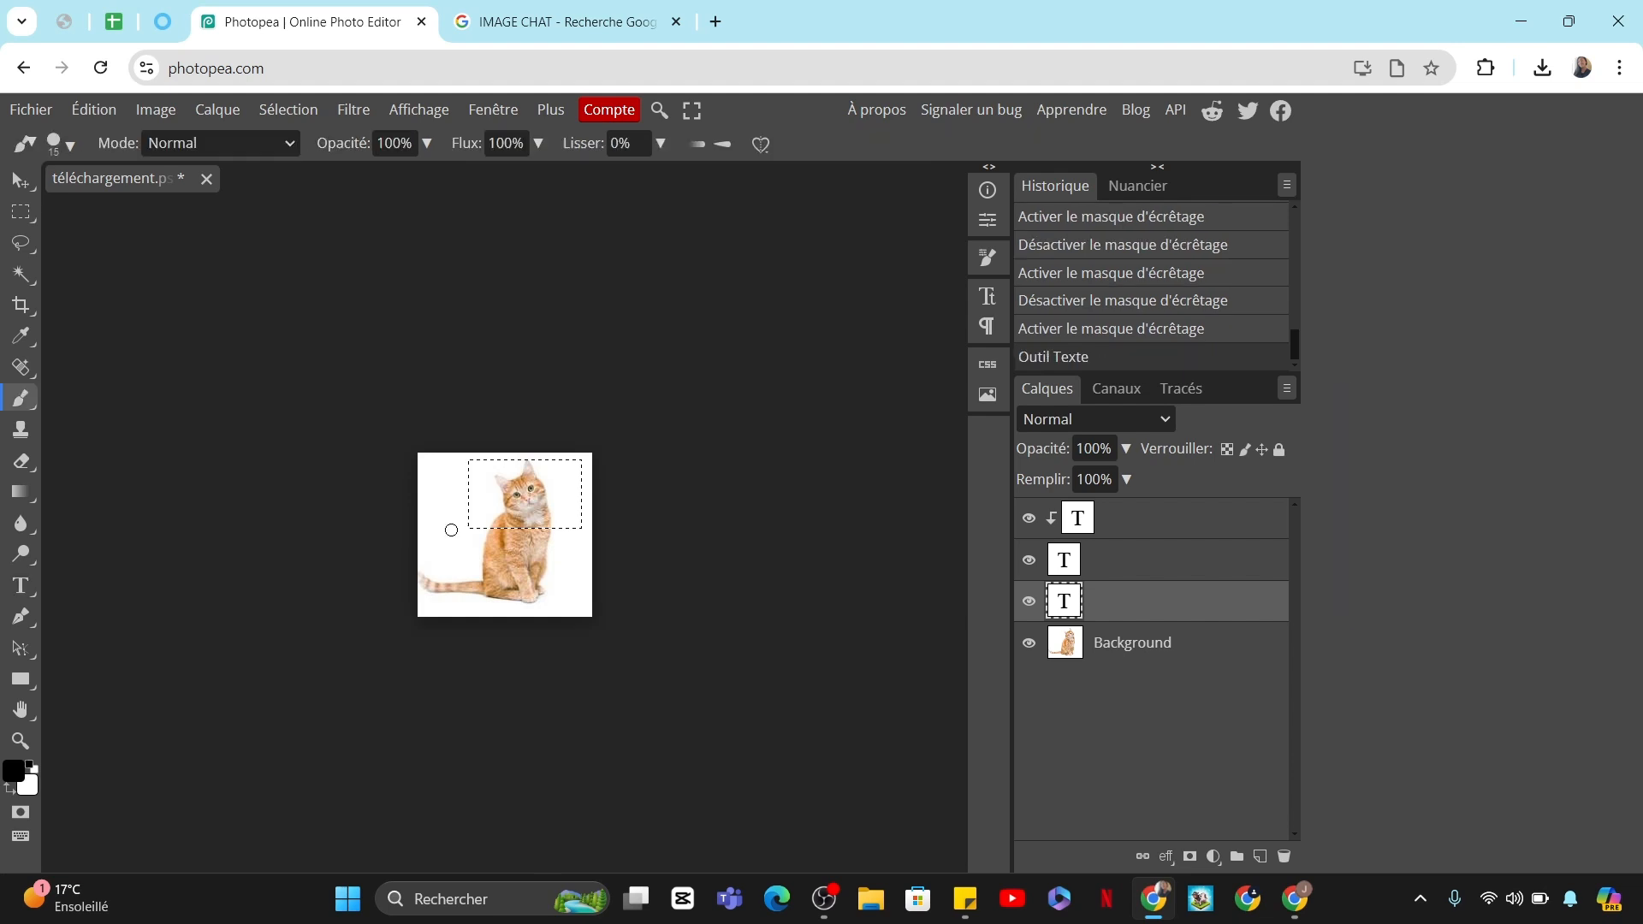
{"action": "left_click", "coordinate": [452, 522]}
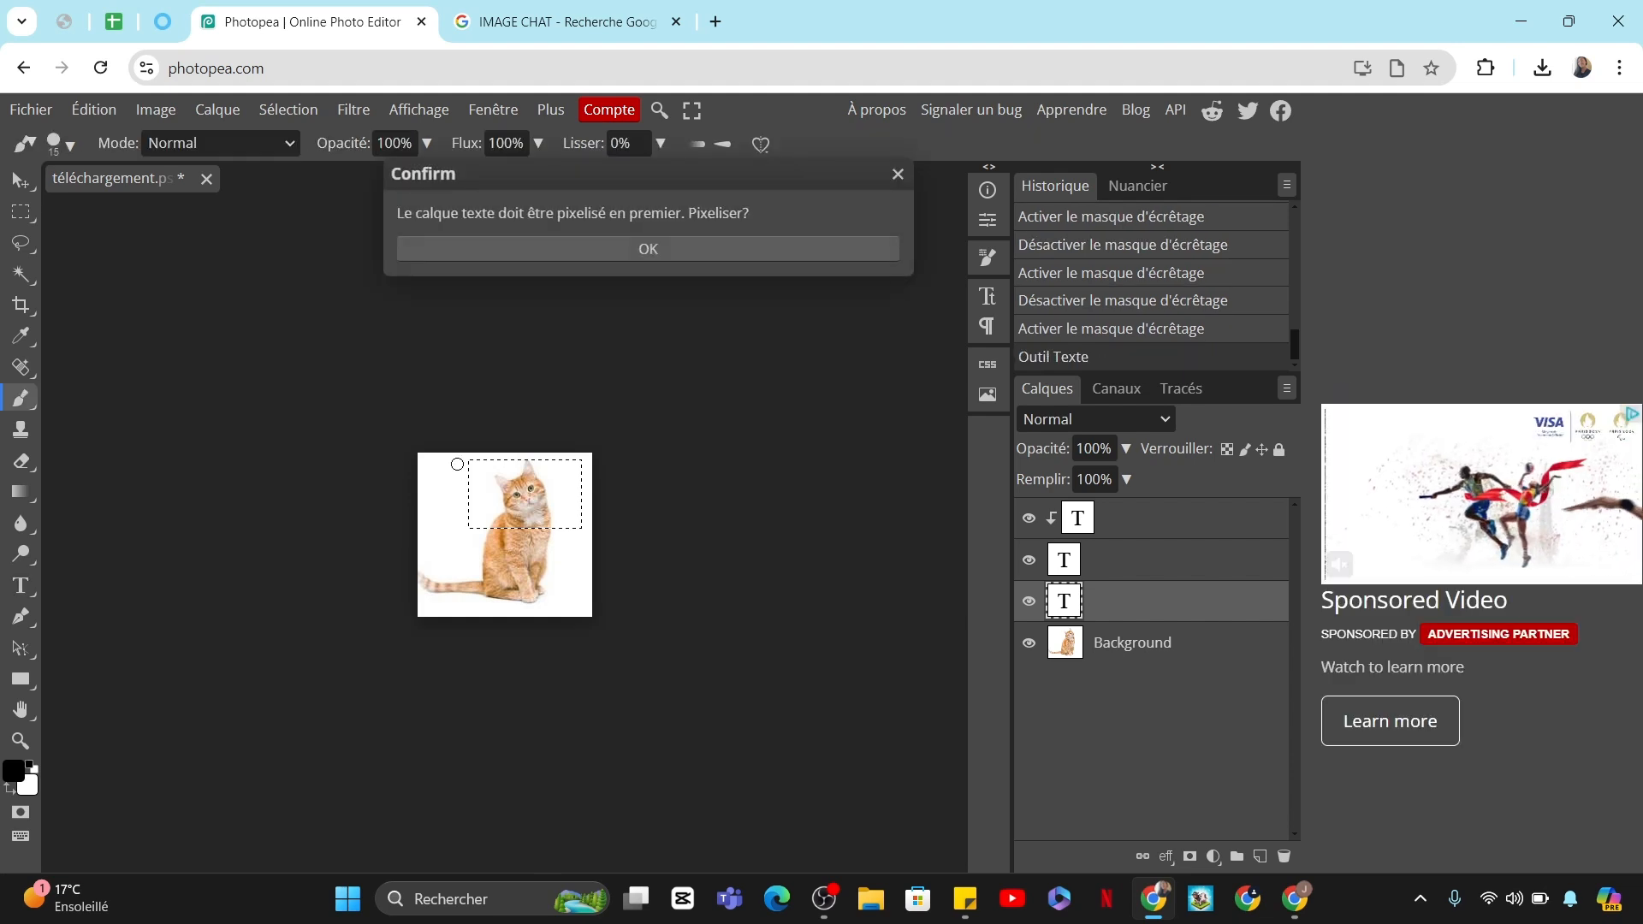
{"action": "left_click", "coordinate": [648, 248]}
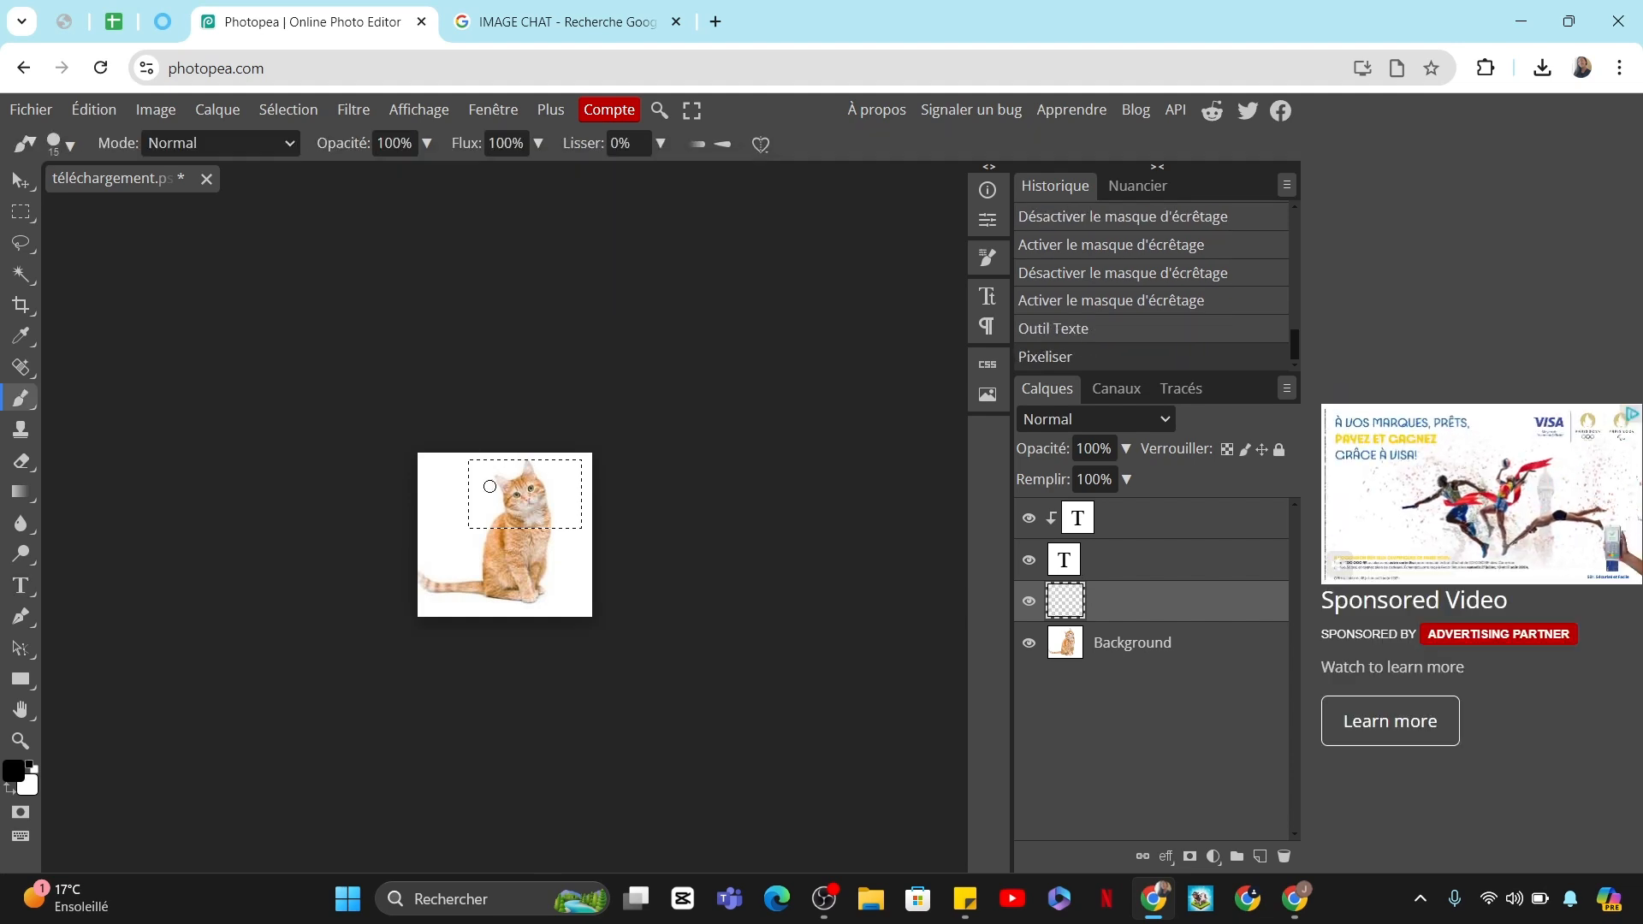
{"action": "left_click_drag", "start_coordinate": [461, 515], "coordinate": [506, 496]}
- Fill the rectangular selection over the cat's head with black Pencil strokes and select the text layer directly above
{"action": "right_click", "coordinate": [21, 399]}
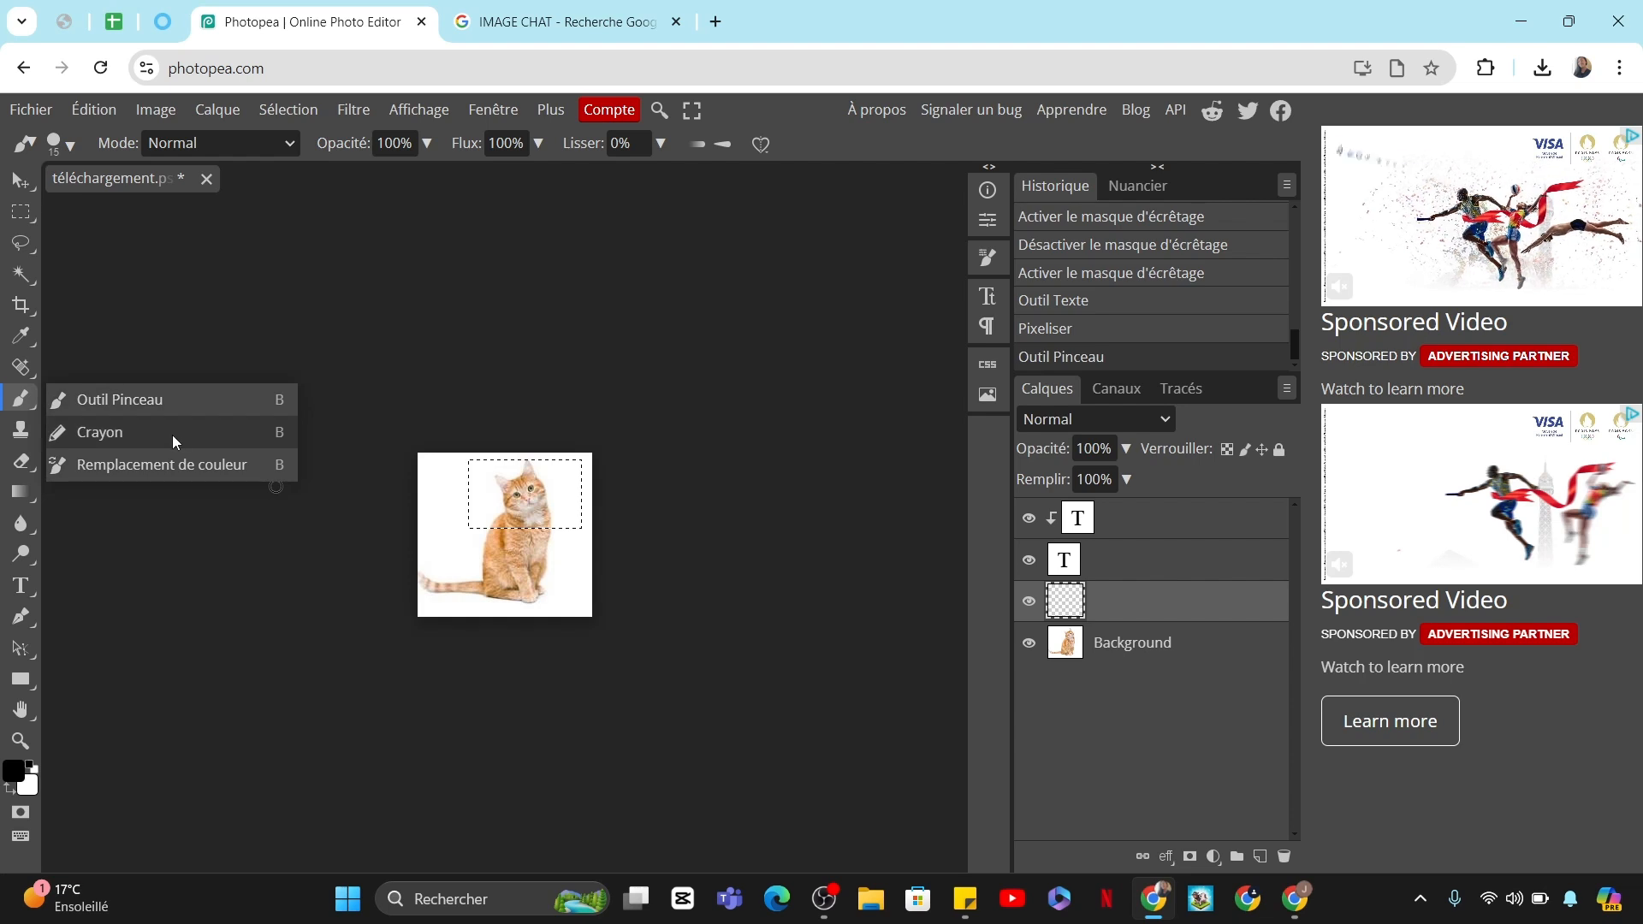
{"action": "left_click", "coordinate": [172, 438]}
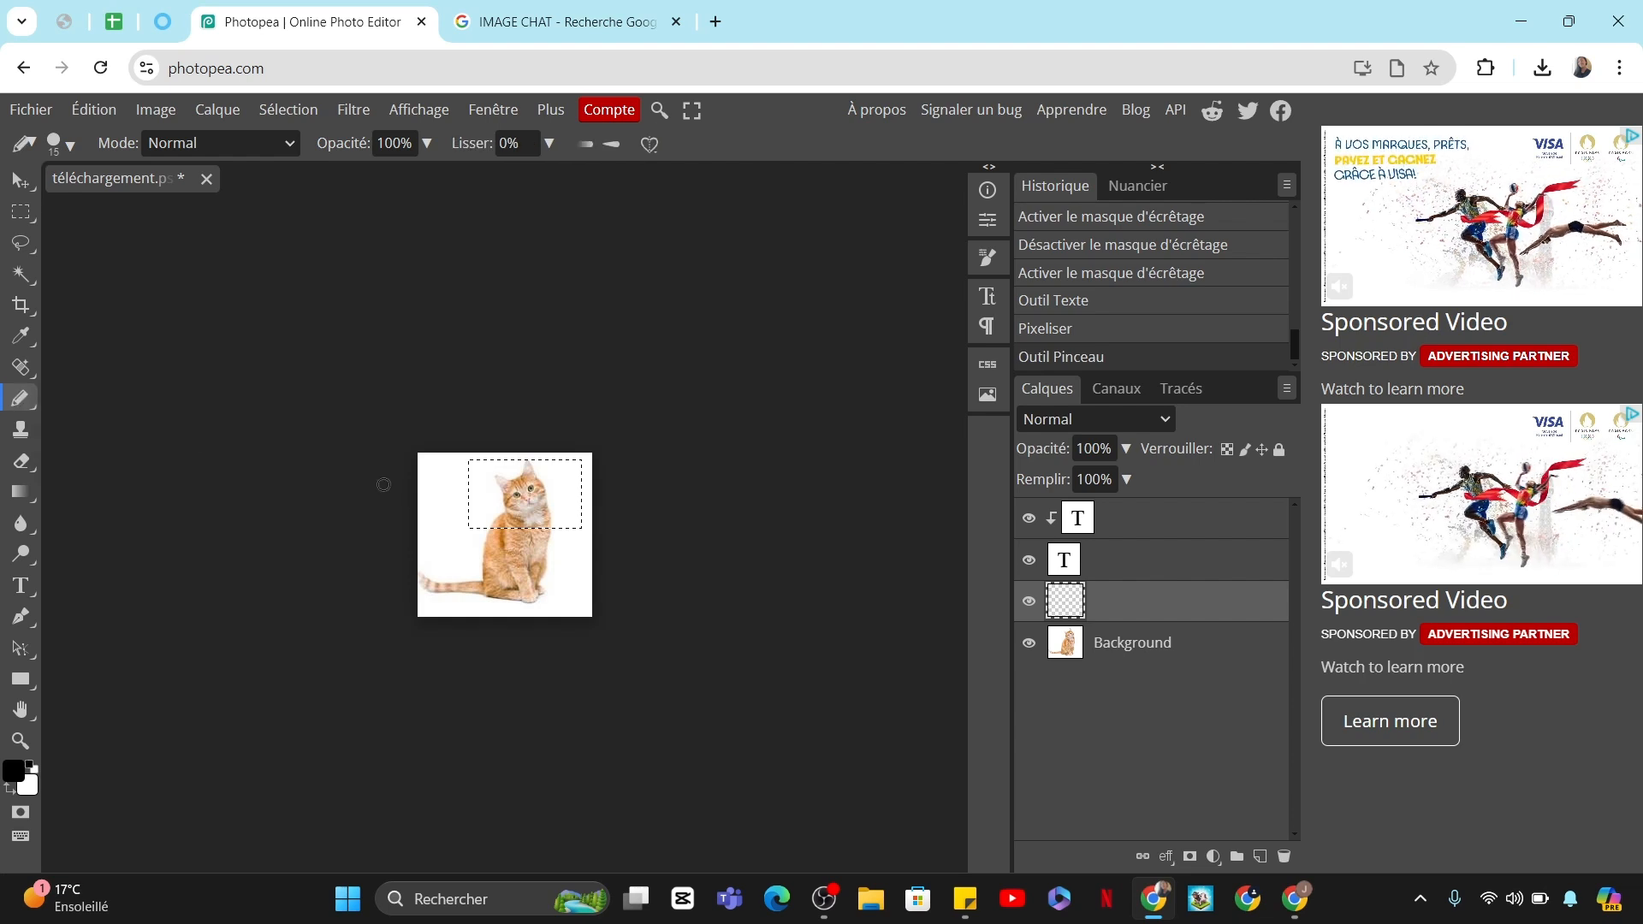
{"action": "mouse_move", "coordinate": [435, 559]}
{"action": "left_mouse_down"}
{"action": "mouse_move", "coordinate": [453, 522]}
{"action": "mouse_move", "coordinate": [473, 523]}
{"action": "left_mouse_up"}
{"action": "mouse_move", "coordinate": [487, 467]}
{"action": "left_mouse_down"}
{"action": "mouse_move", "coordinate": [557, 460]}
{"action": "mouse_move", "coordinate": [573, 524]}
{"action": "left_mouse_up"}
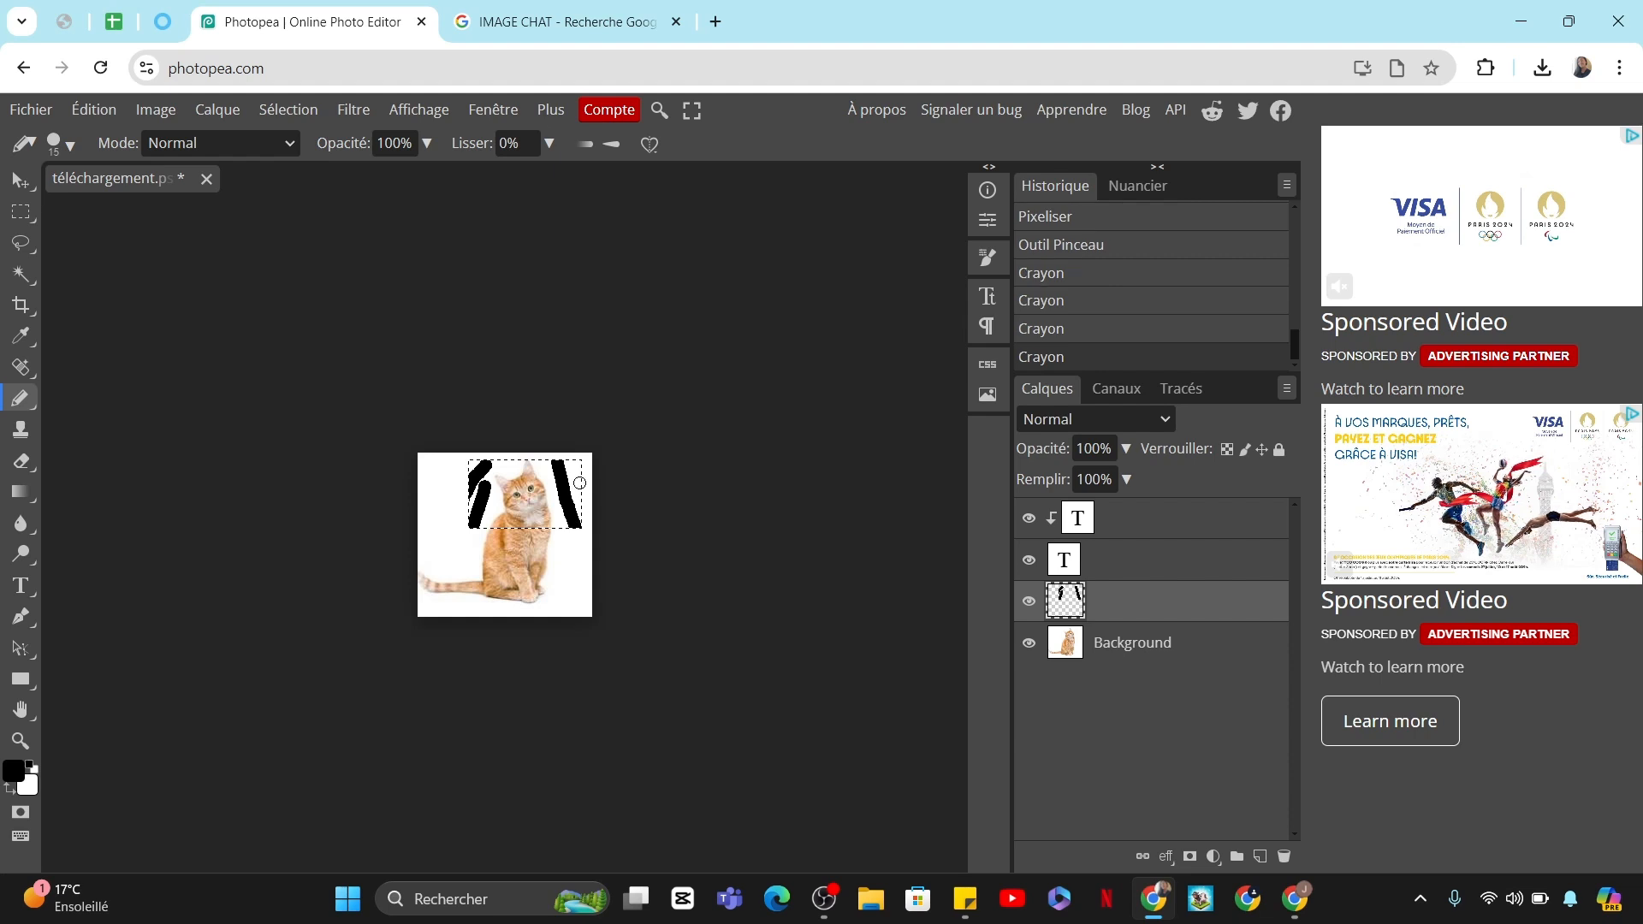
{"action": "left_click_drag", "start_coordinate": [570, 467], "coordinate": [575, 520]}
{"action": "mouse_move", "coordinate": [520, 464]}
{"action": "left_mouse_down"}
{"action": "mouse_move", "coordinate": [464, 487]}
{"action": "mouse_move", "coordinate": [436, 470]}
{"action": "left_mouse_up"}
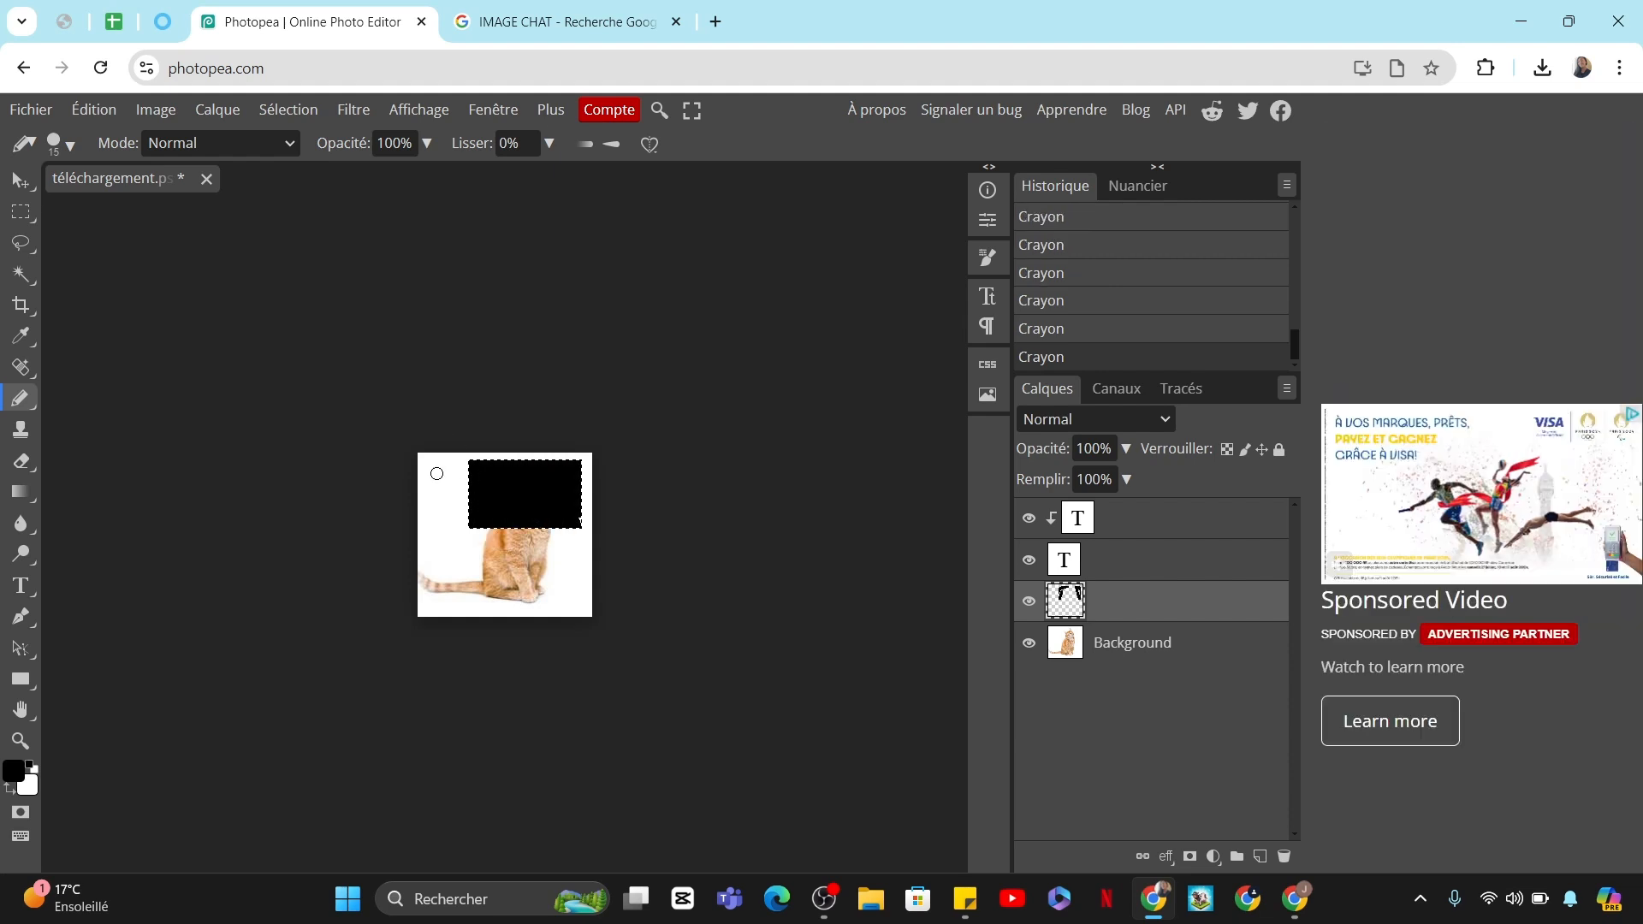
{"action": "left_click", "coordinate": [1071, 569]}
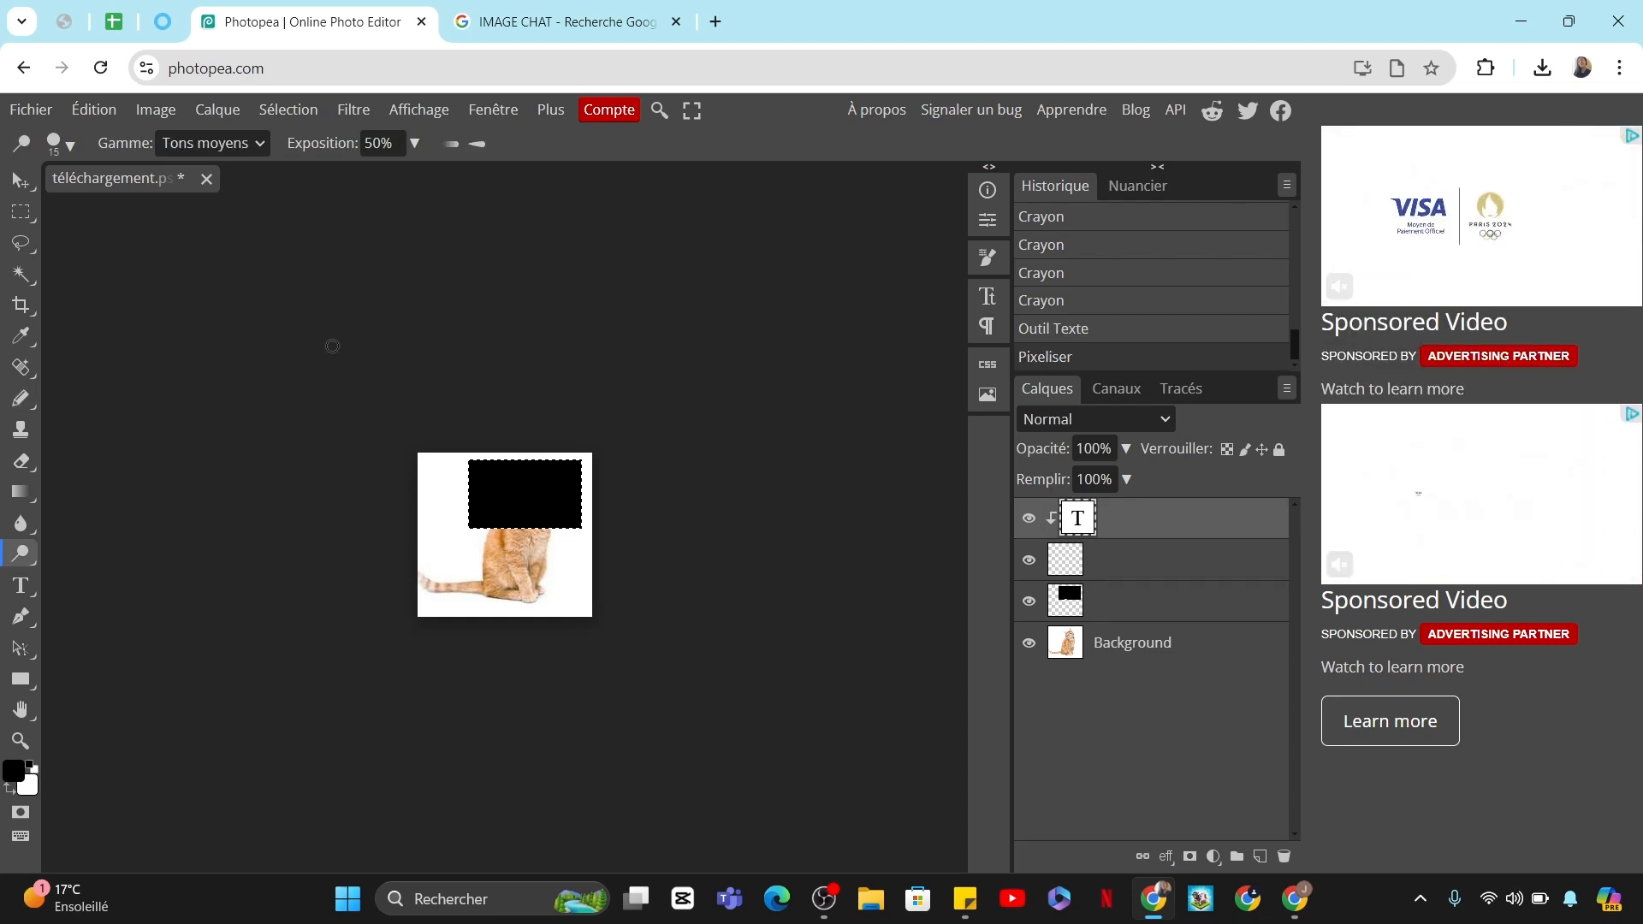
- Open the Photopea learning site and read through its introduction and list of topics
{"action": "left_click", "coordinate": [1051, 112]}
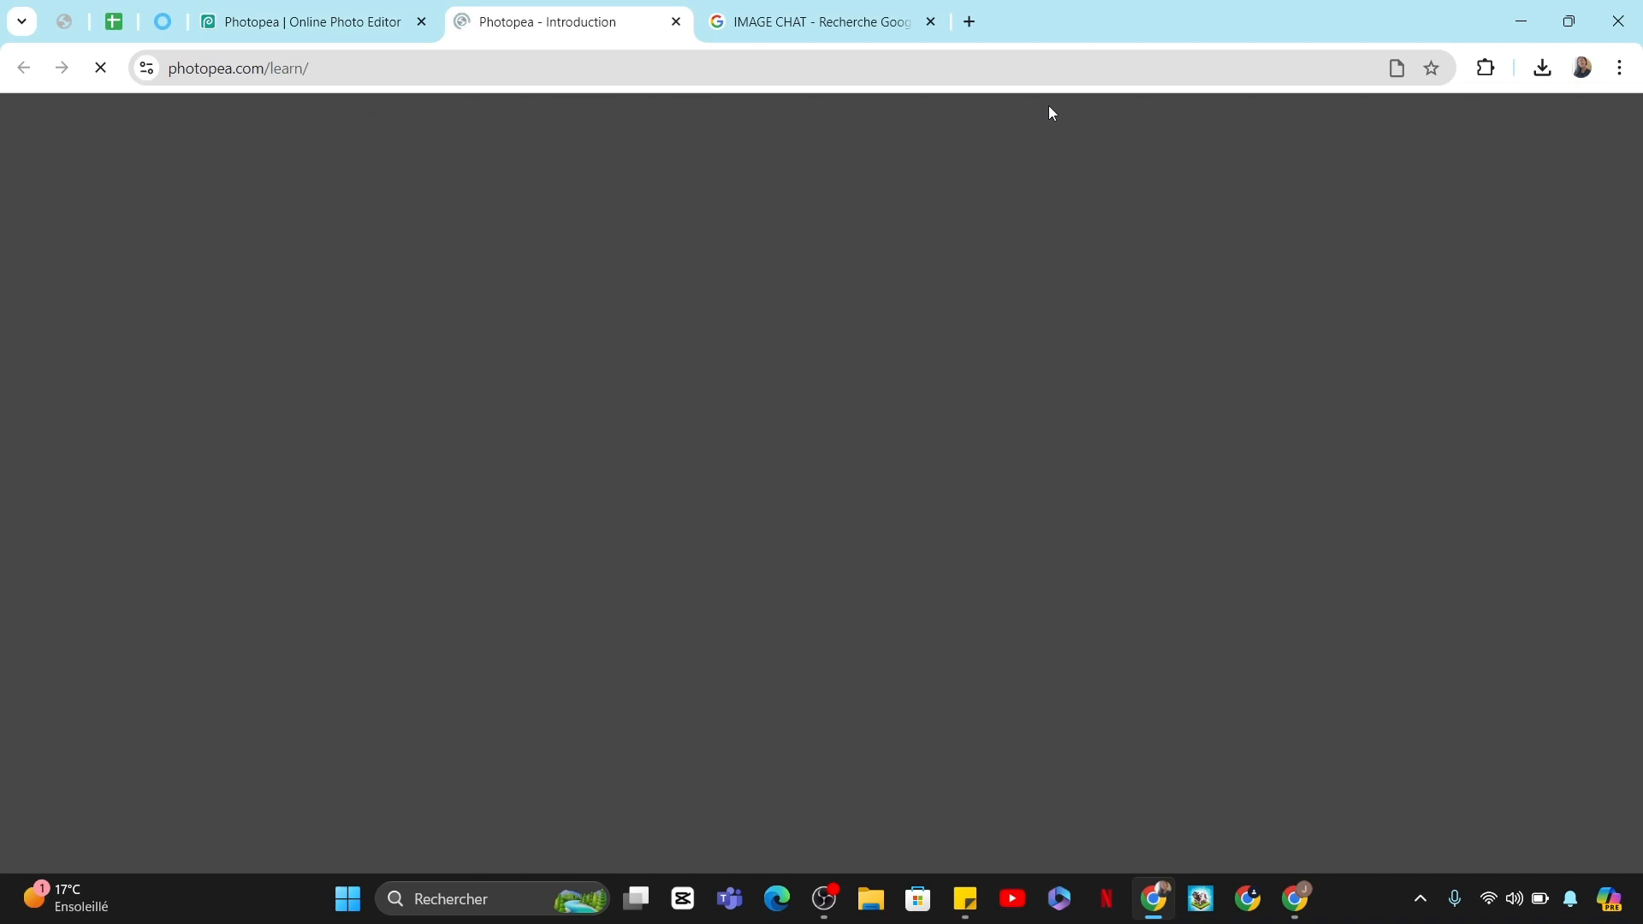
{"action": "scroll", "coordinate": [1240, 396], "scroll_direction": "down", "scroll_amount": 3}
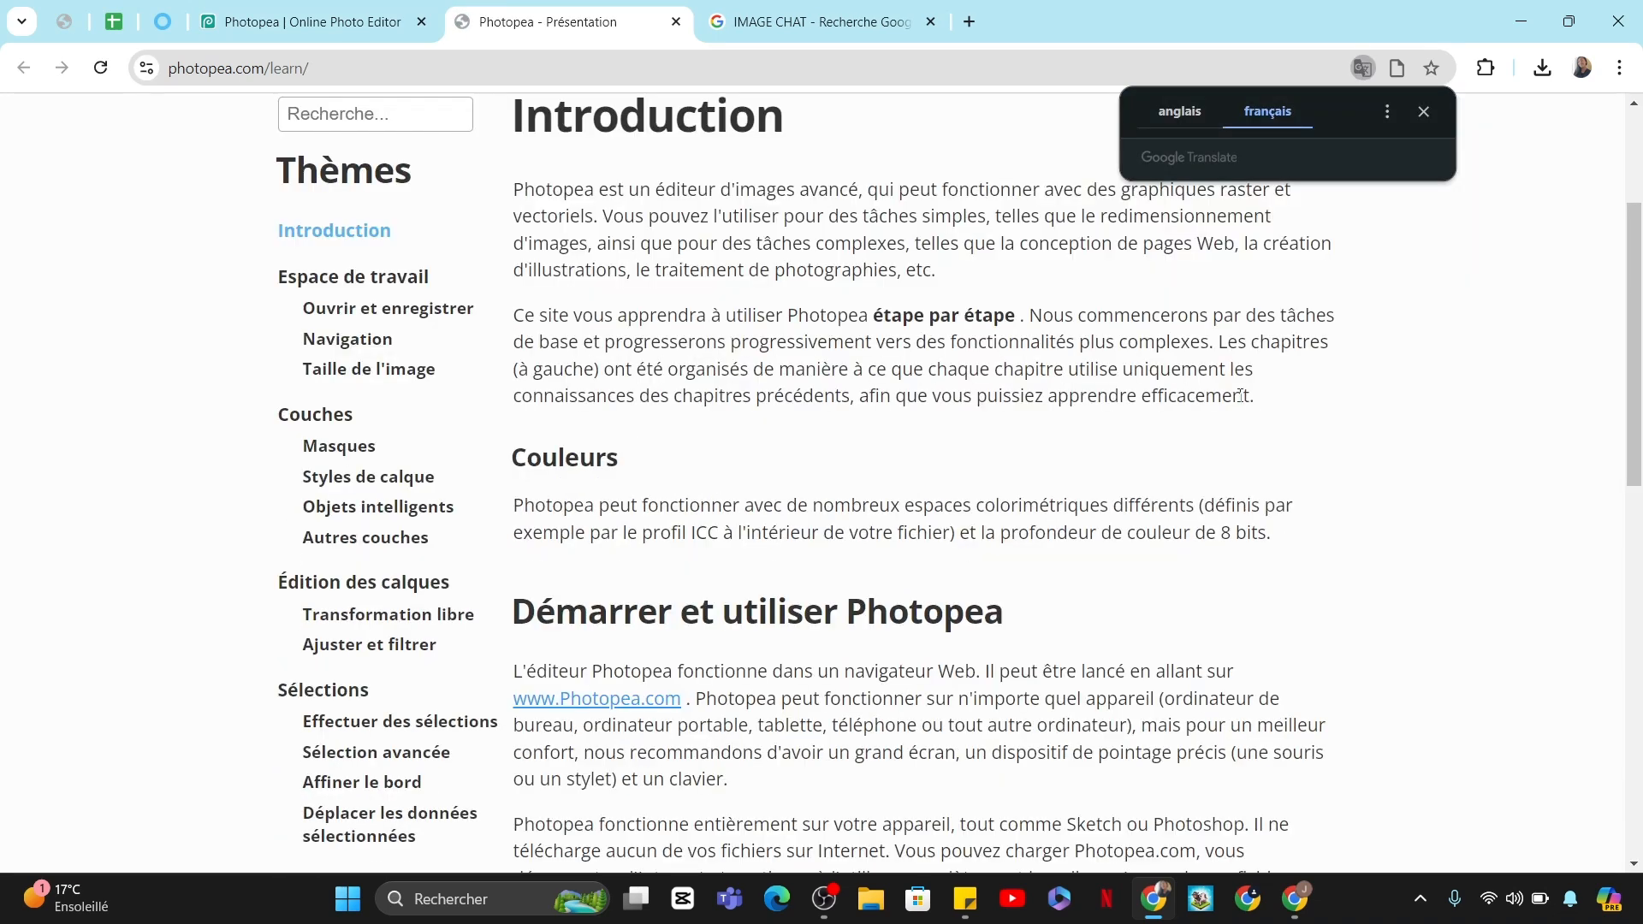
{"action": "scroll", "coordinate": [1240, 396], "scroll_direction": "down", "scroll_amount": 2}
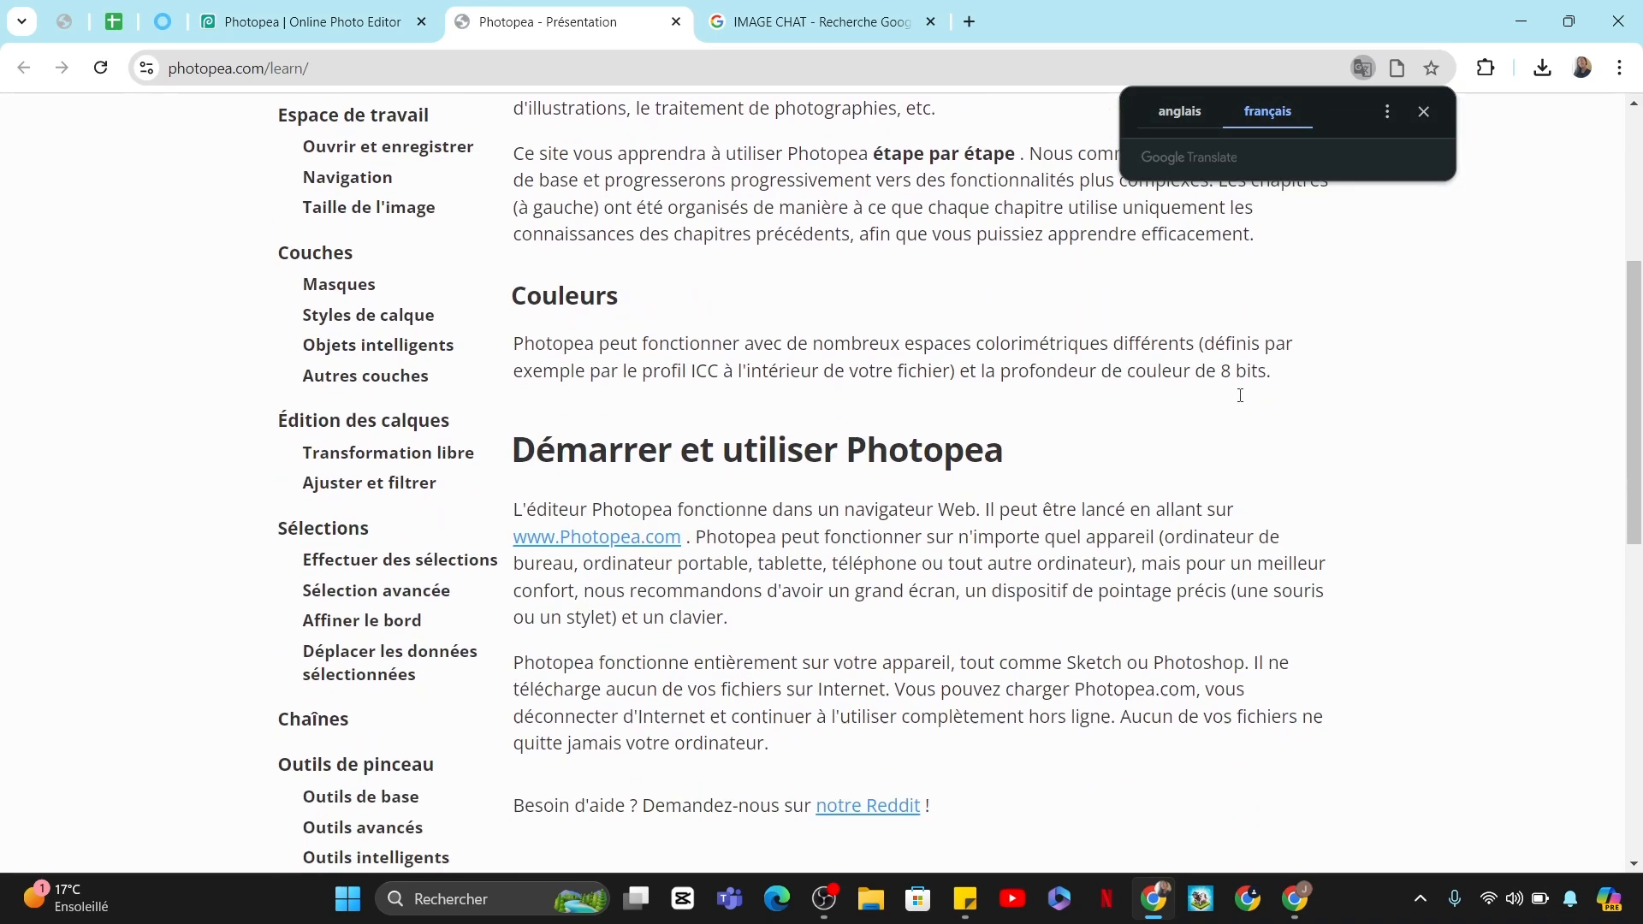
{"action": "scroll", "coordinate": [1243, 402], "scroll_direction": "down", "scroll_amount": 3}
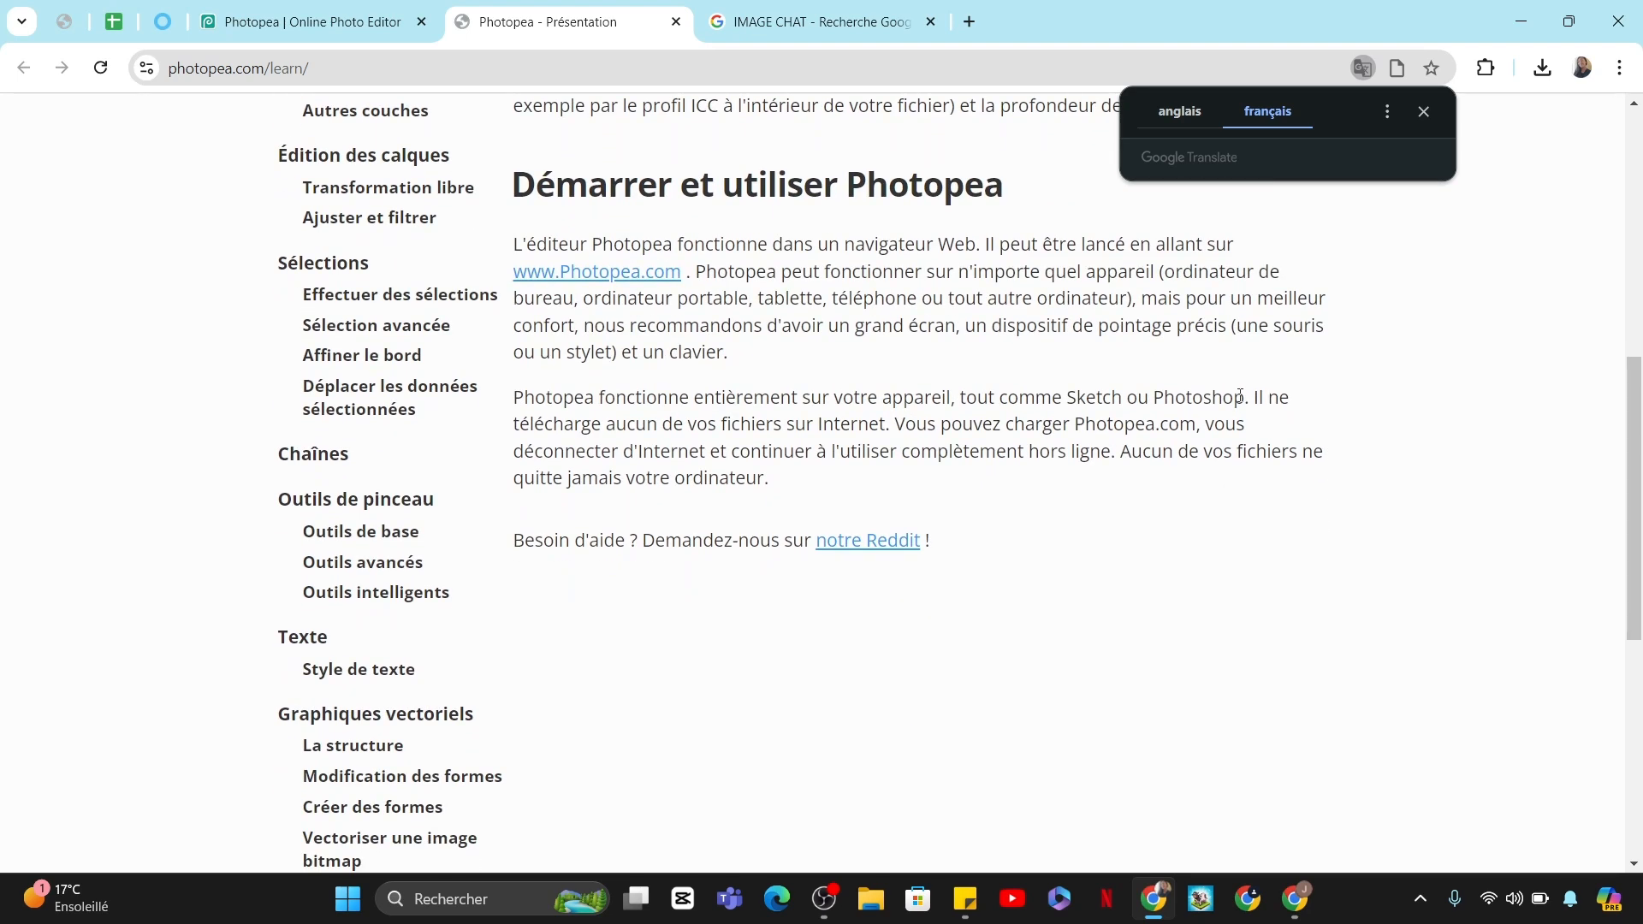
{"action": "scroll", "coordinate": [1240, 395], "scroll_direction": "down", "scroll_amount": 7}
{"action": "scroll", "coordinate": [1242, 402], "scroll_direction": "up", "scroll_amount": 15}
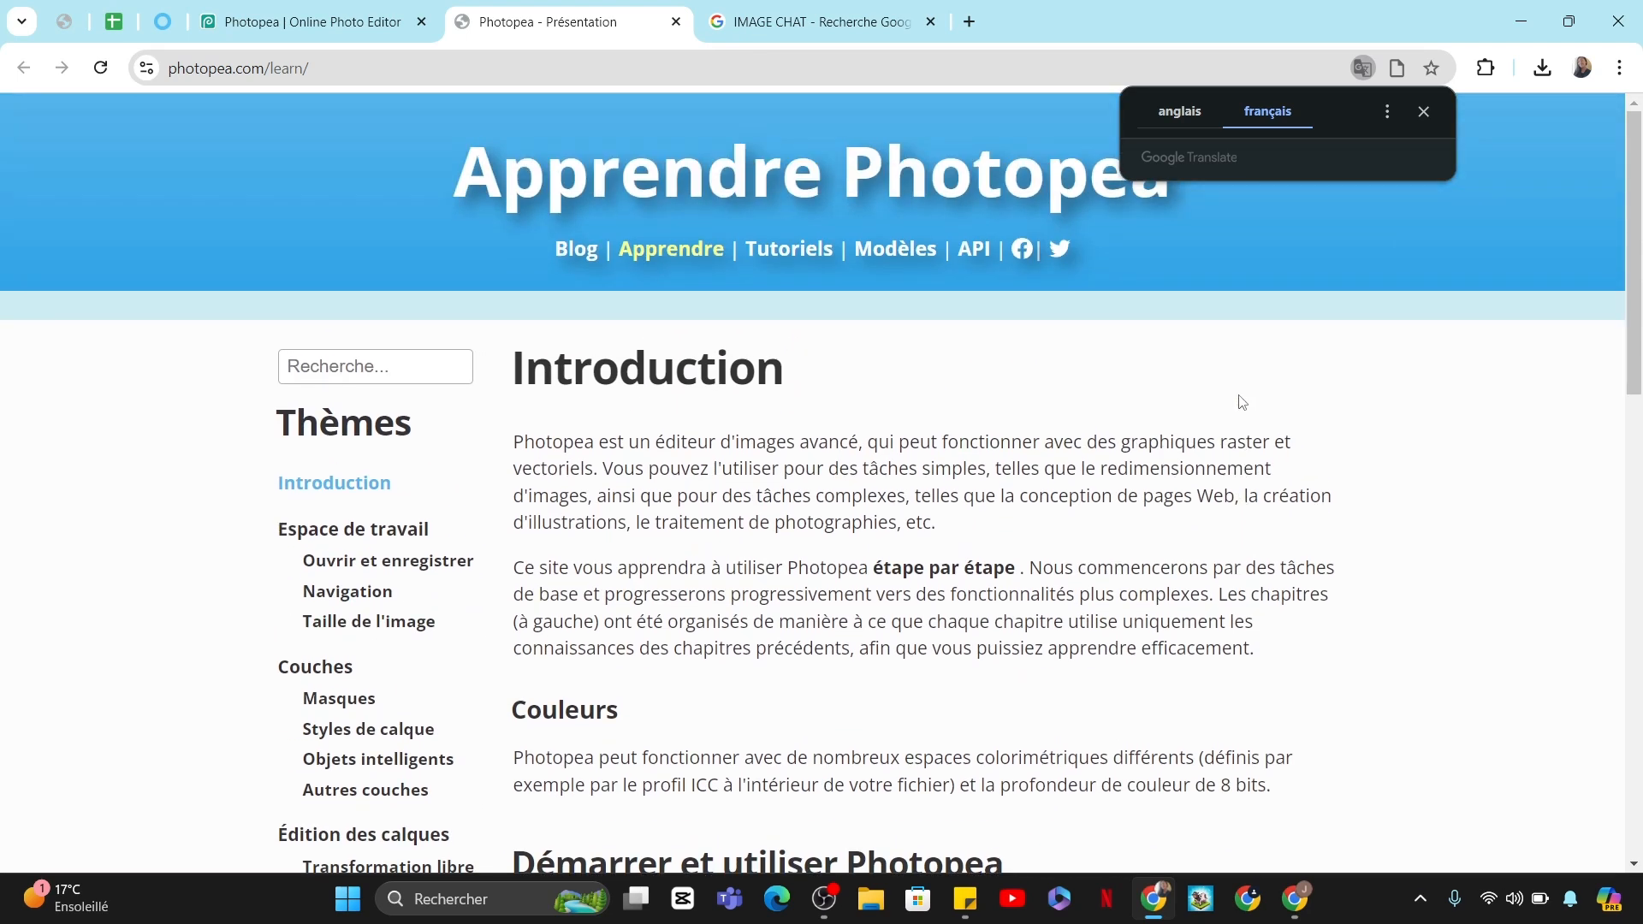